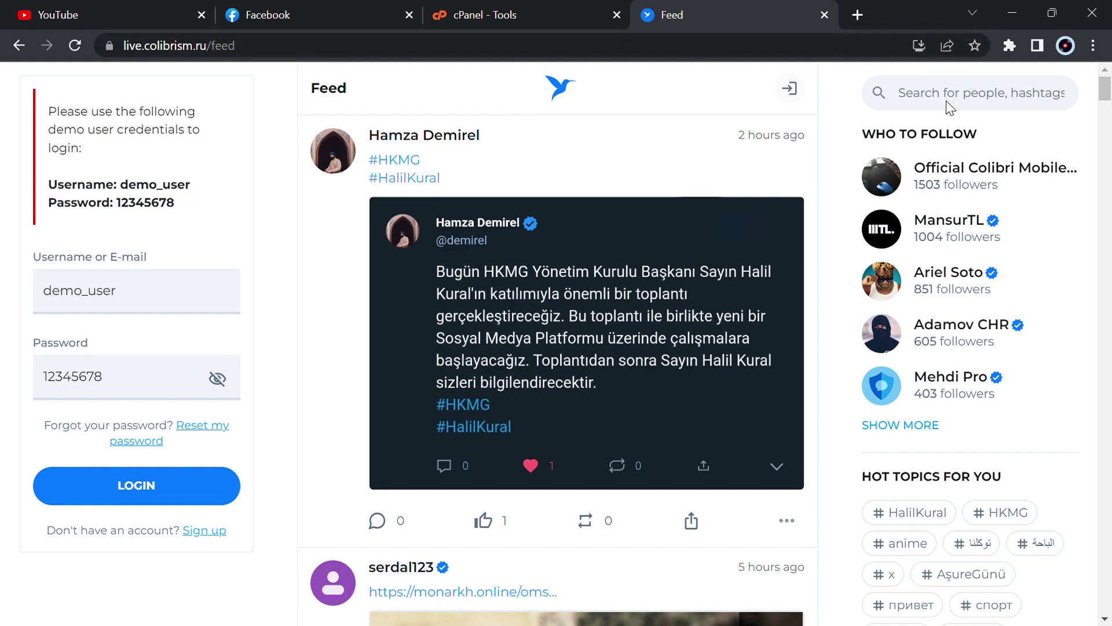
Step: Try liking a feed post, dismiss the sign-in notice, and log in with the prefilled demo credentials
mouse_move(1105, 89)
mouse_down()
mouse_move(1107, 111)
mouse_move(1110, 87)
mouse_up()
click(485, 522)
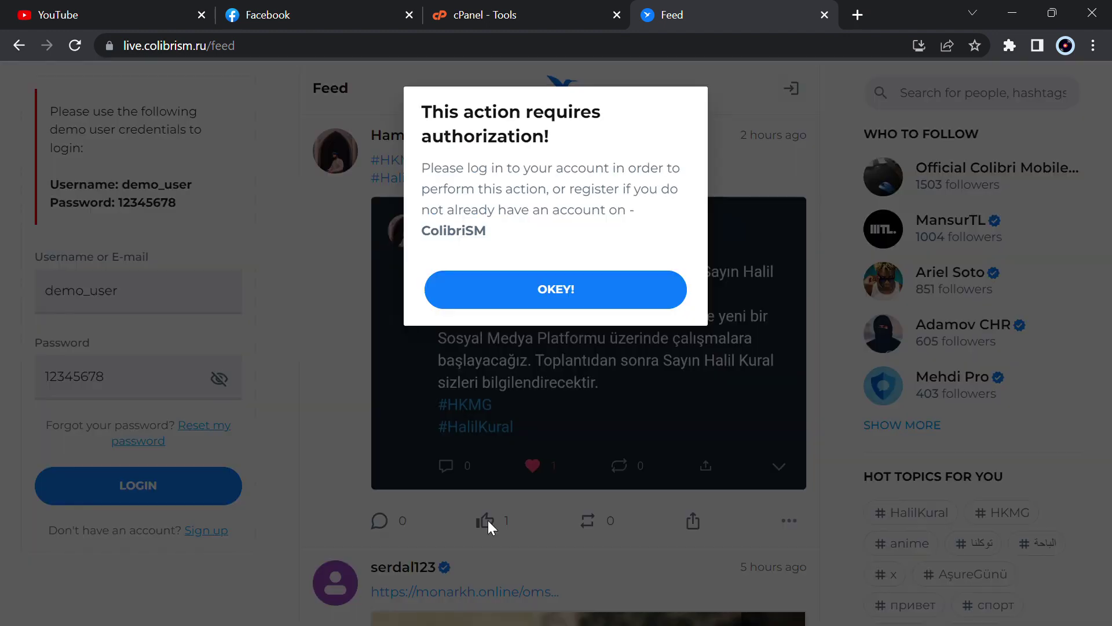
click(579, 300)
click(166, 488)
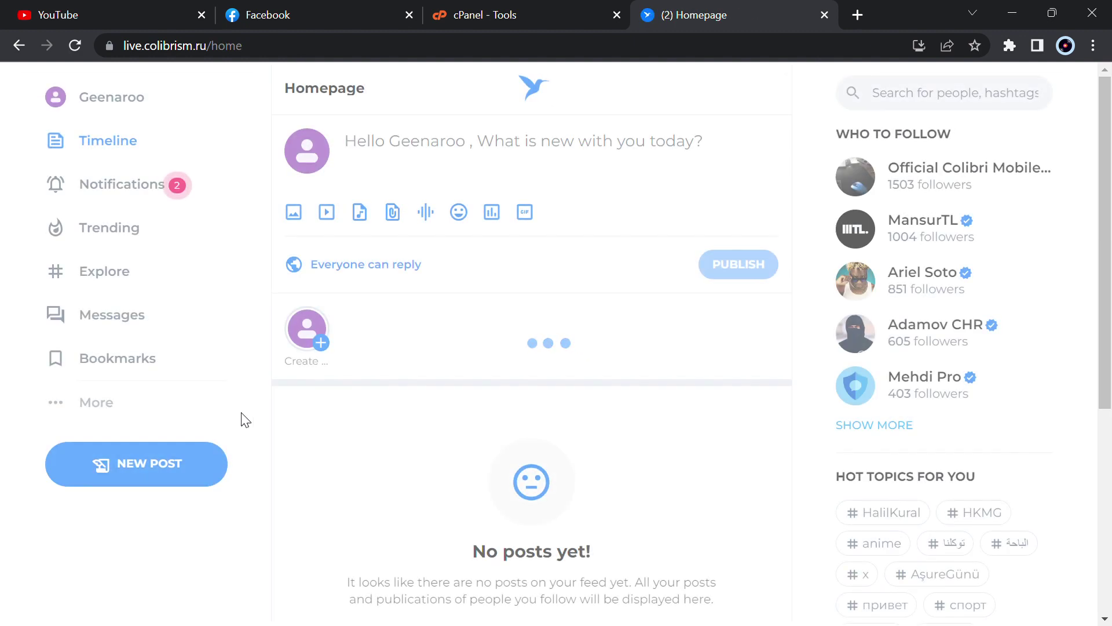
click(148, 192)
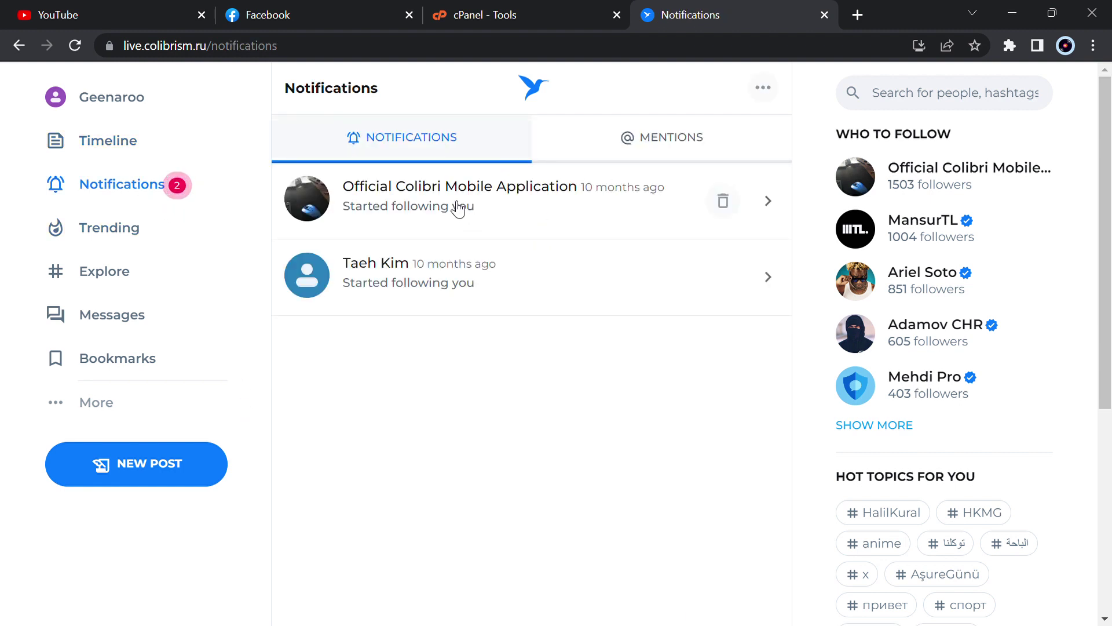
click(455, 208)
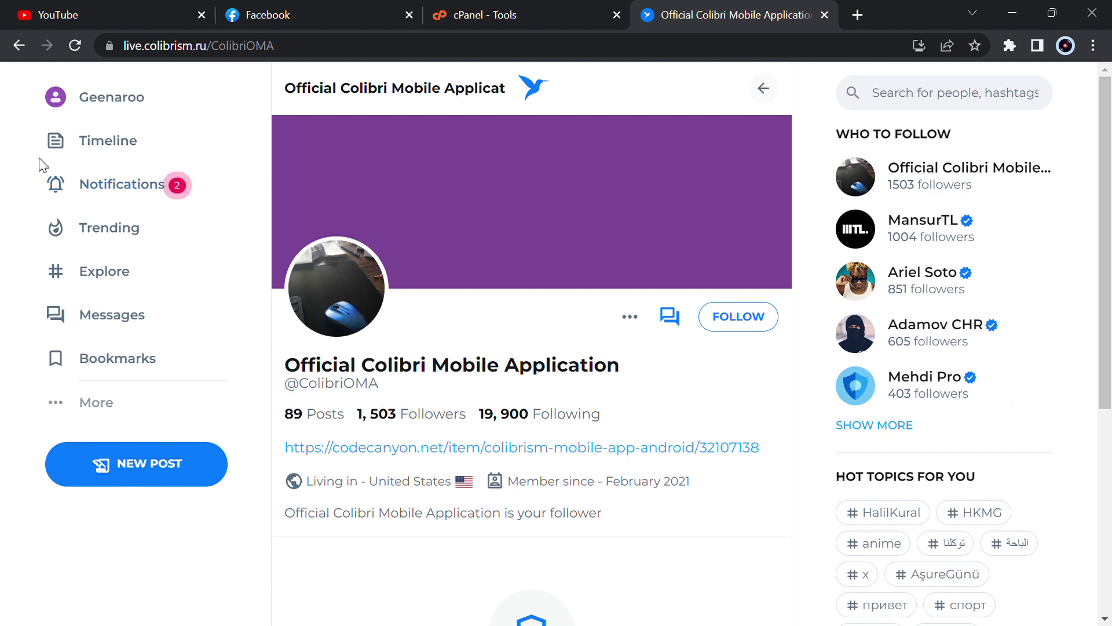
click(120, 150)
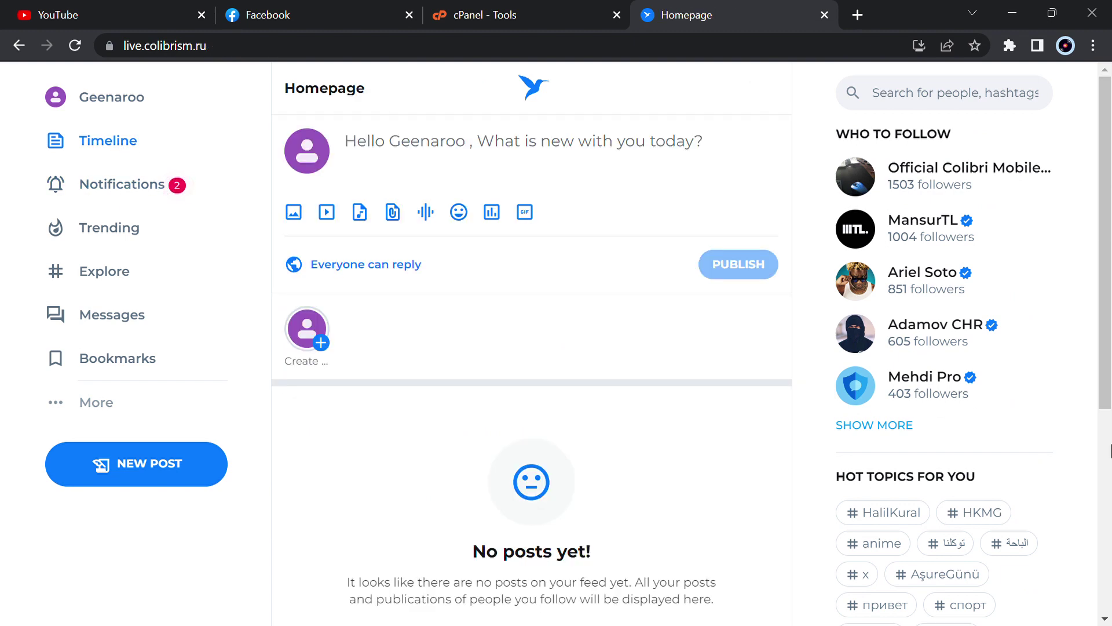
scroll(1084, 348, down, 5)
scroll(1077, 232, up, 3)
scroll(1072, 116, up, 3)
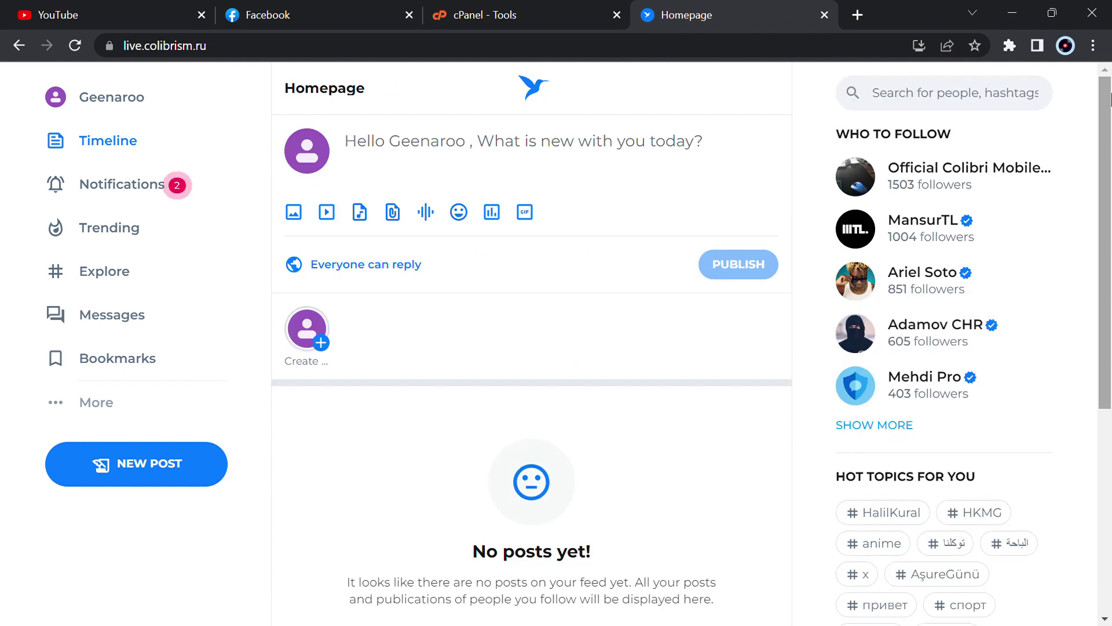
click(912, 221)
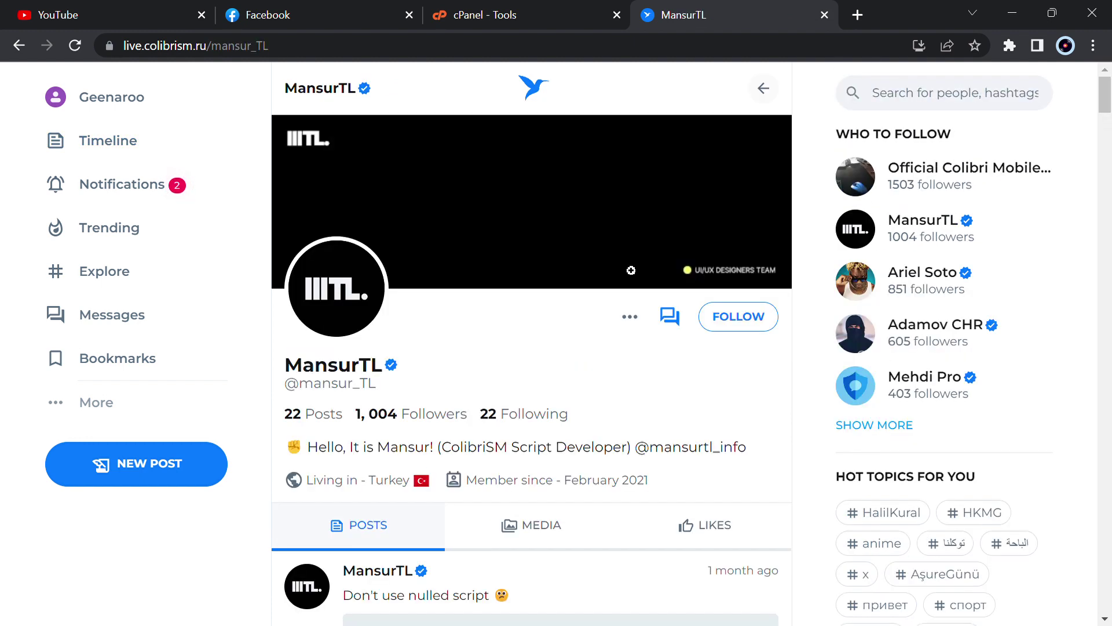
scroll(627, 266, down, 5)
scroll(627, 266, down, 5)
scroll(637, 244, up, 10)
click(740, 334)
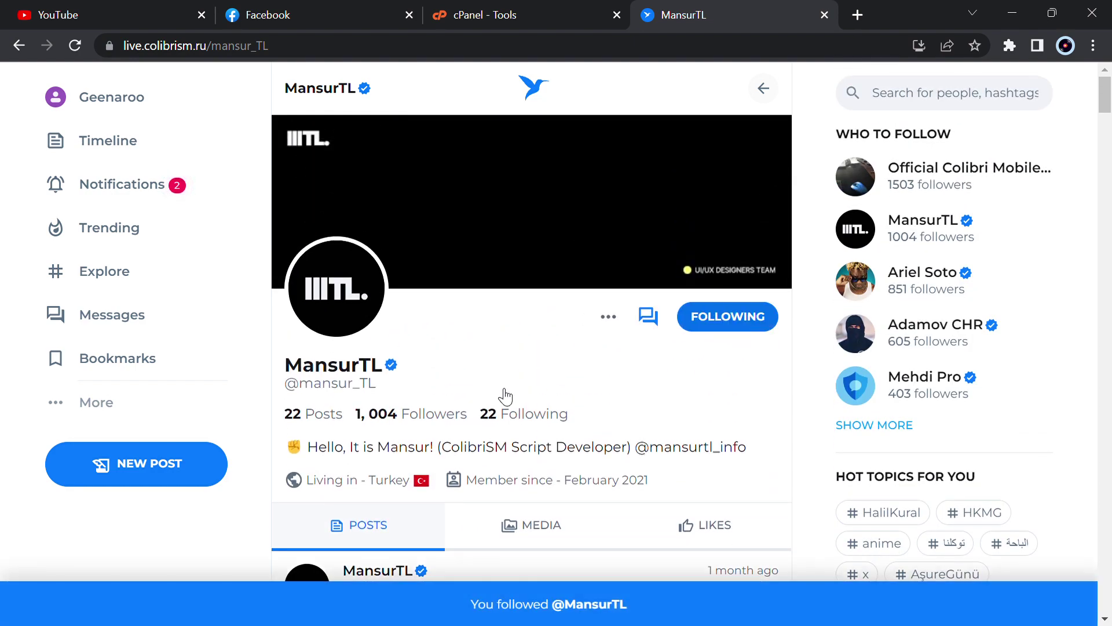
scroll(504, 393, down, 3)
scroll(504, 394, down, 4)
scroll(504, 394, down, 2)
scroll(504, 396, down, 2)
scroll(506, 396, up, 5)
click(455, 365)
scroll(571, 385, down, 5)
scroll(567, 384, down, 1)
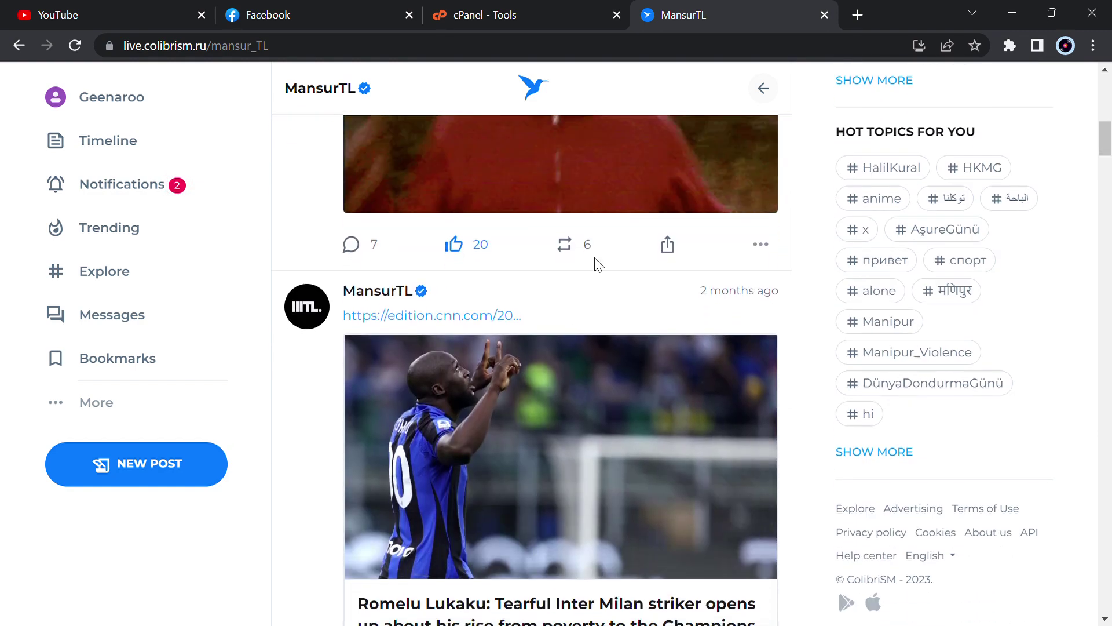
click(580, 251)
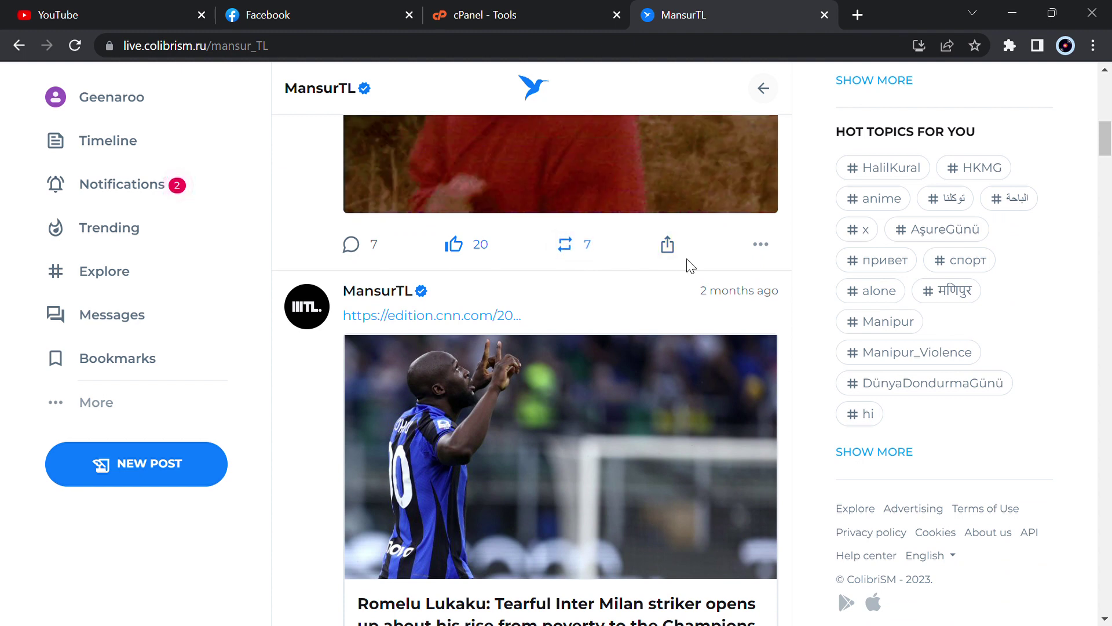
click(670, 249)
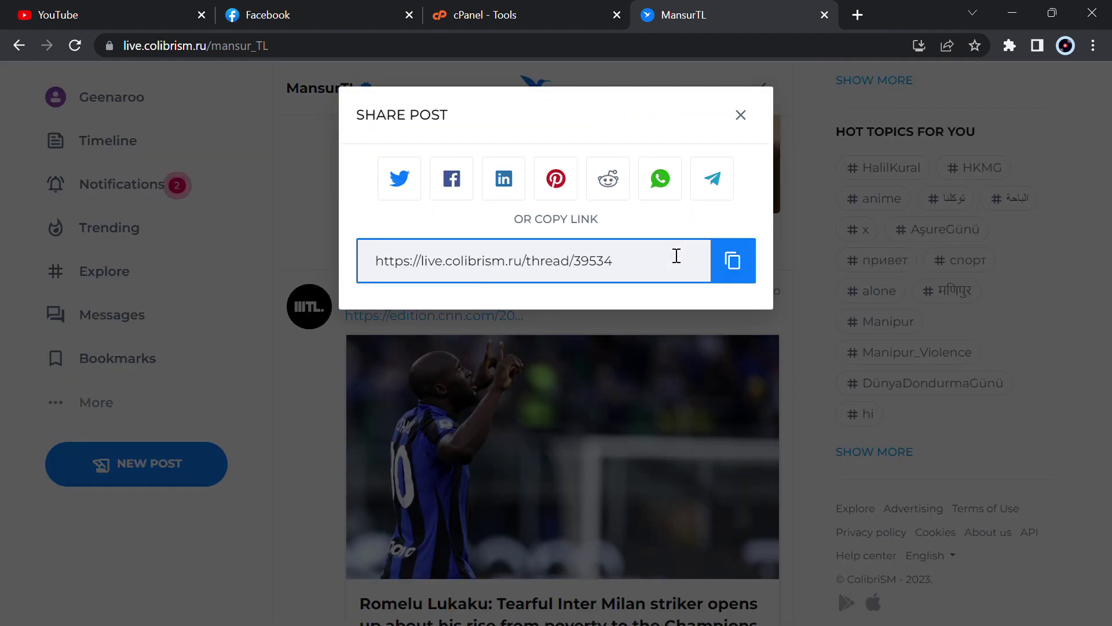
click(741, 114)
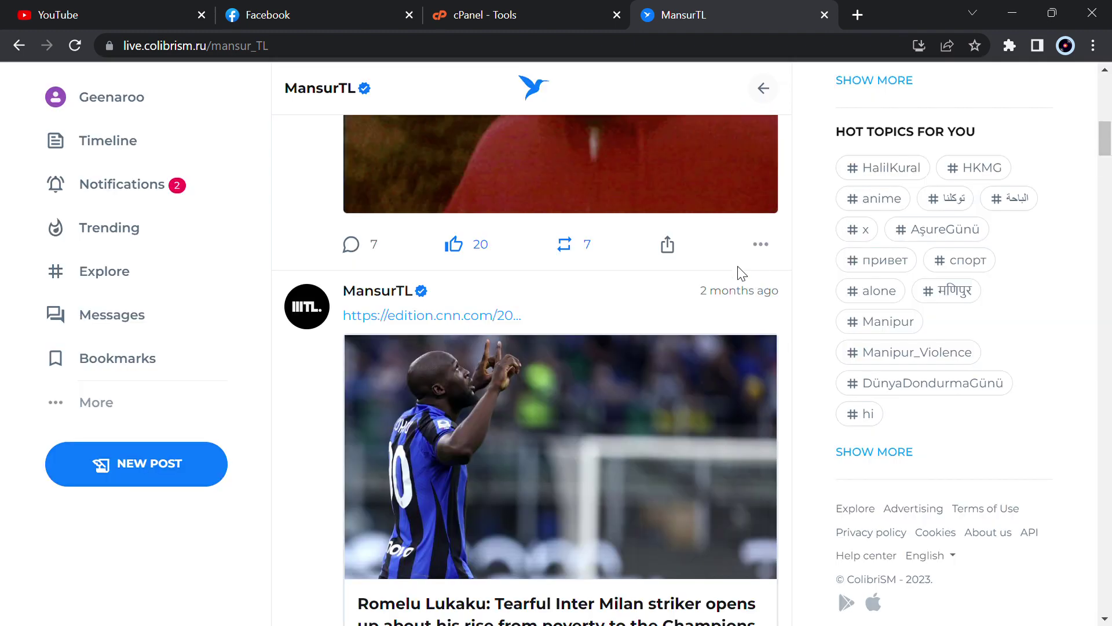
scroll(722, 263, down, 3)
scroll(712, 258, down, 3)
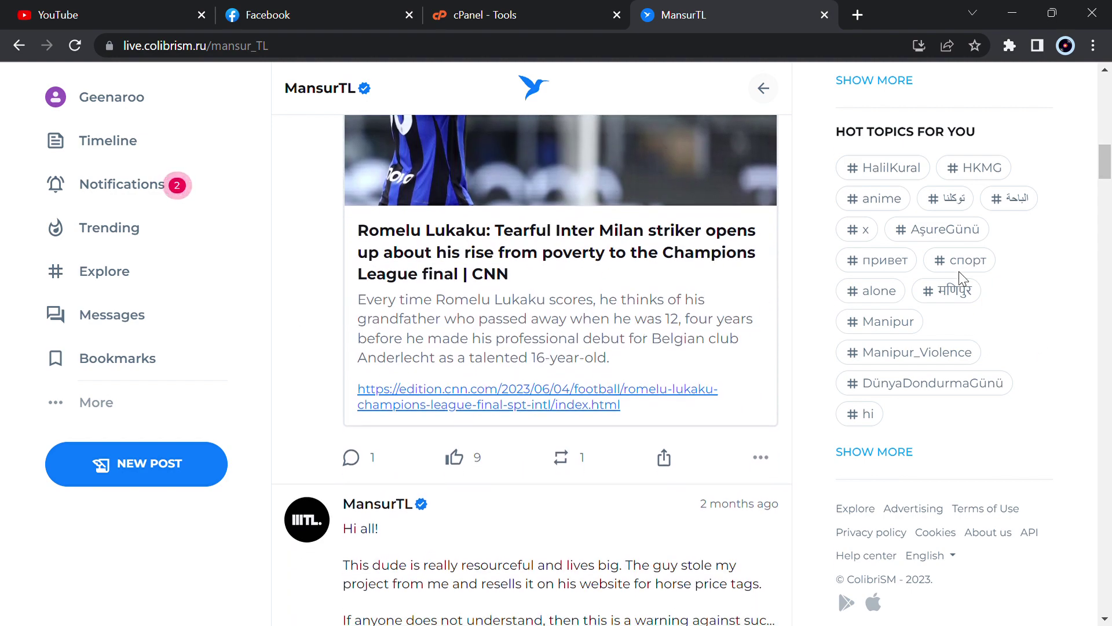
scroll(944, 383, up, 6)
scroll(945, 383, down, 5)
scroll(944, 383, down, 5)
scroll(944, 383, down, 2)
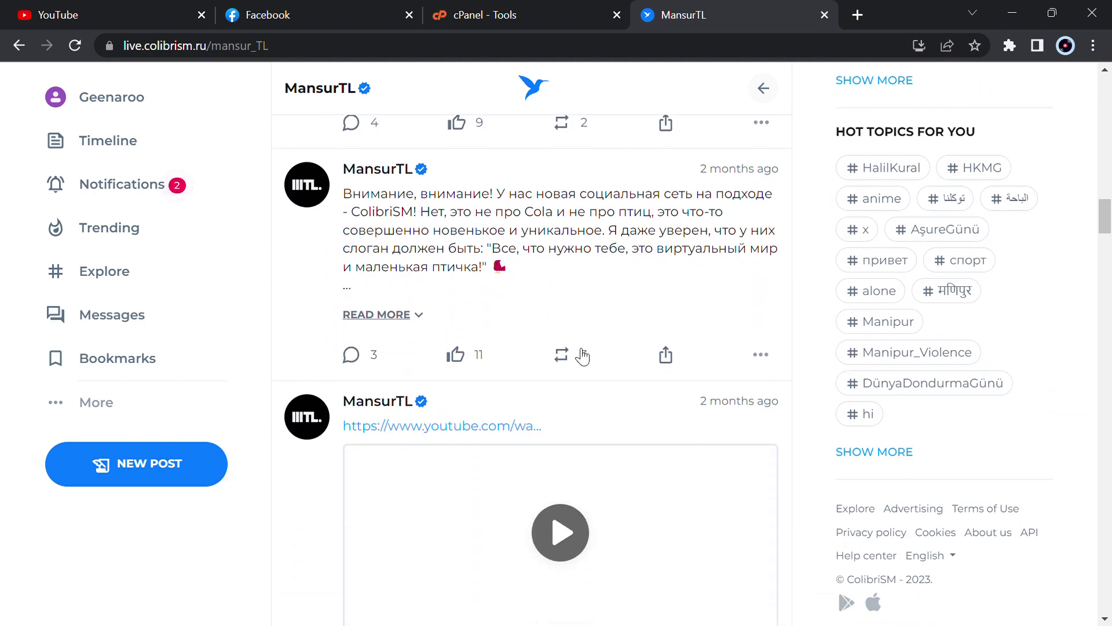
click(475, 368)
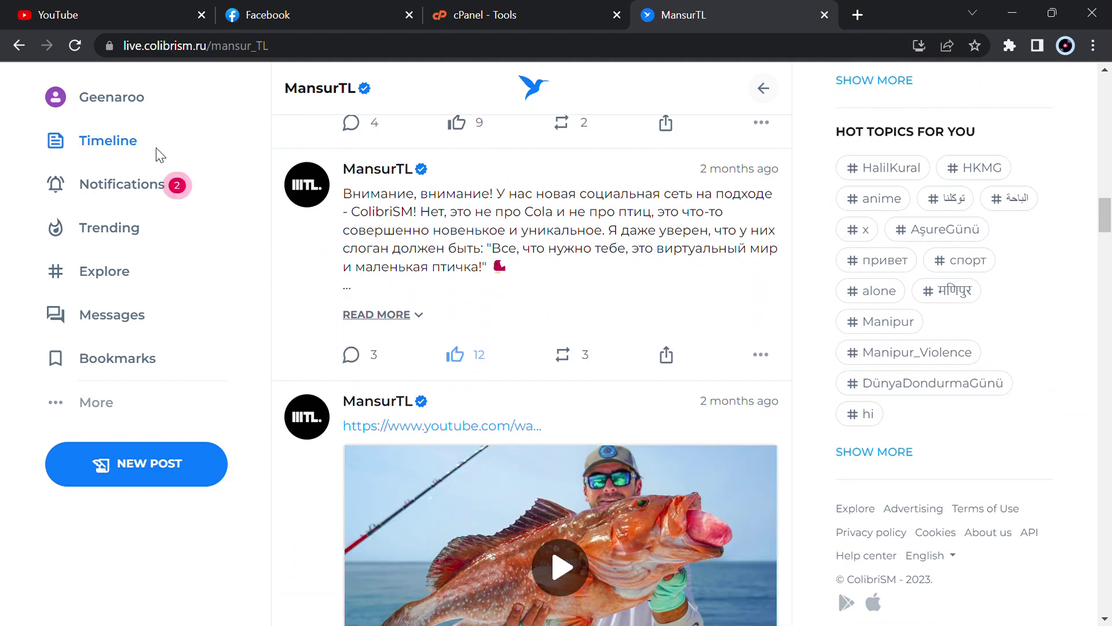
Step: Expand More in the sidebar to reveal the extra account options, including Control panel
click(104, 413)
scroll(101, 406, down, 8)
scroll(102, 405, down, 5)
scroll(74, 561, down, 2)
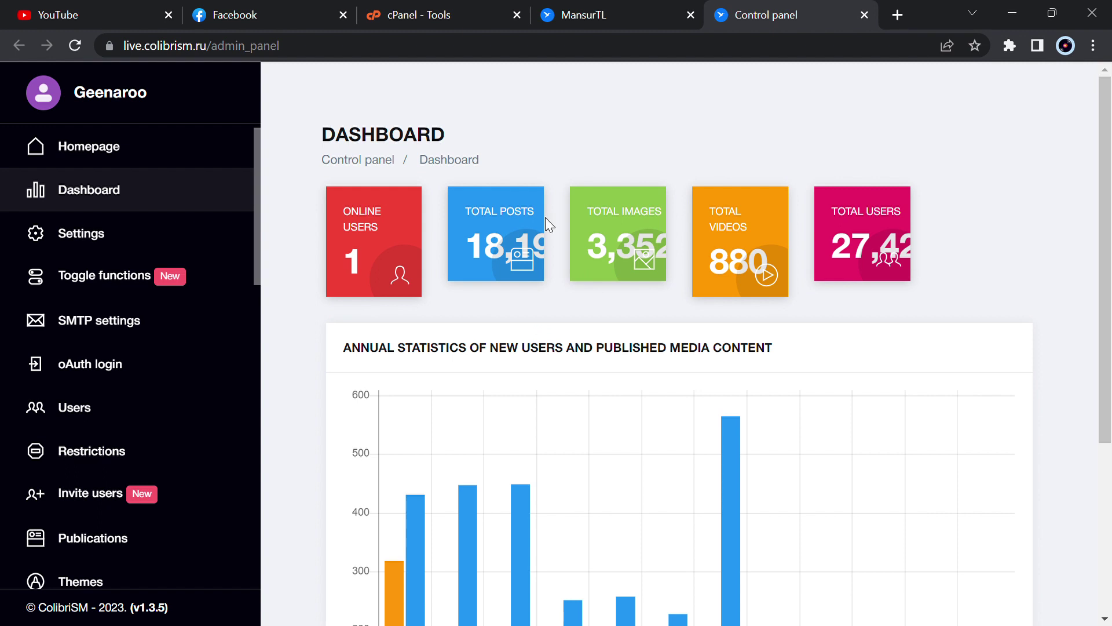
Step: Check the Account activation dropdown in general settings, leaving activation off
scroll(798, 282, down, 5)
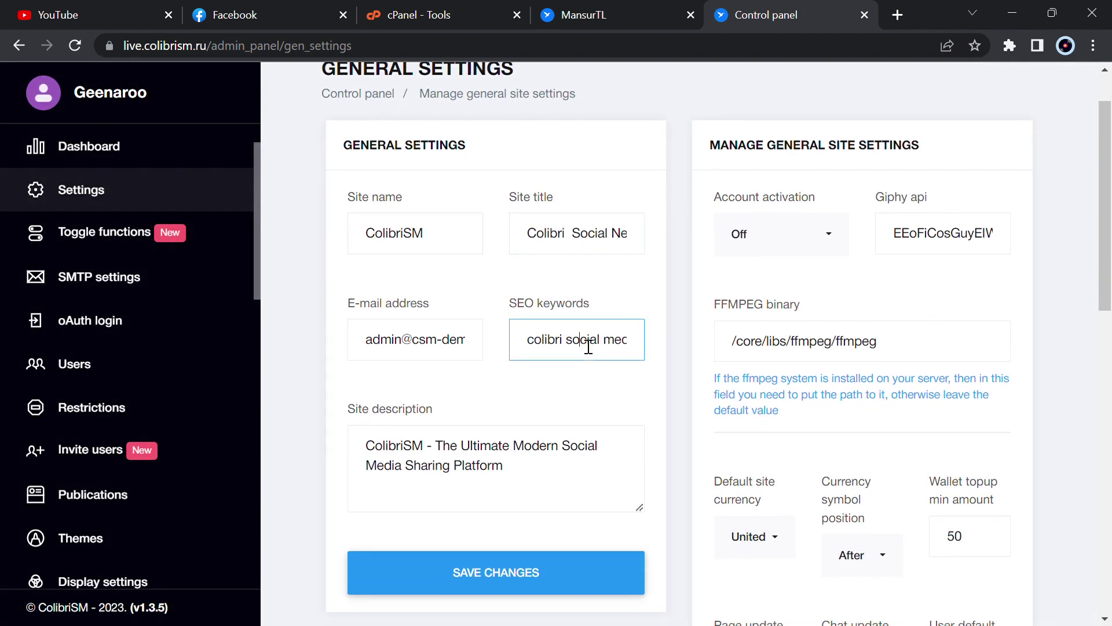
scroll(587, 382, down, 5)
scroll(588, 347, up, 5)
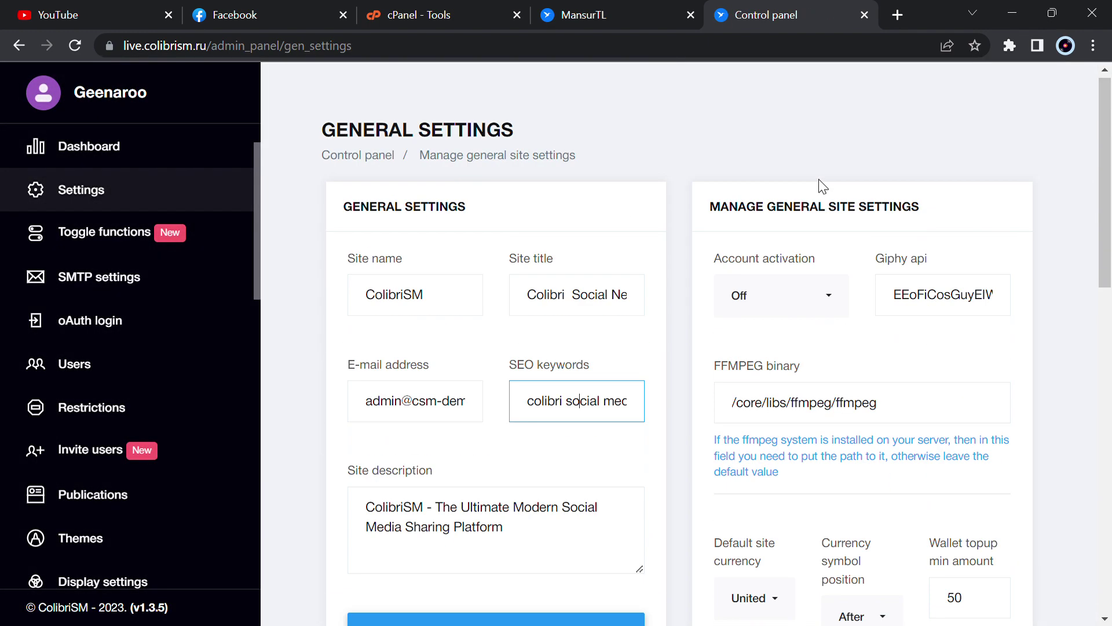
click(816, 298)
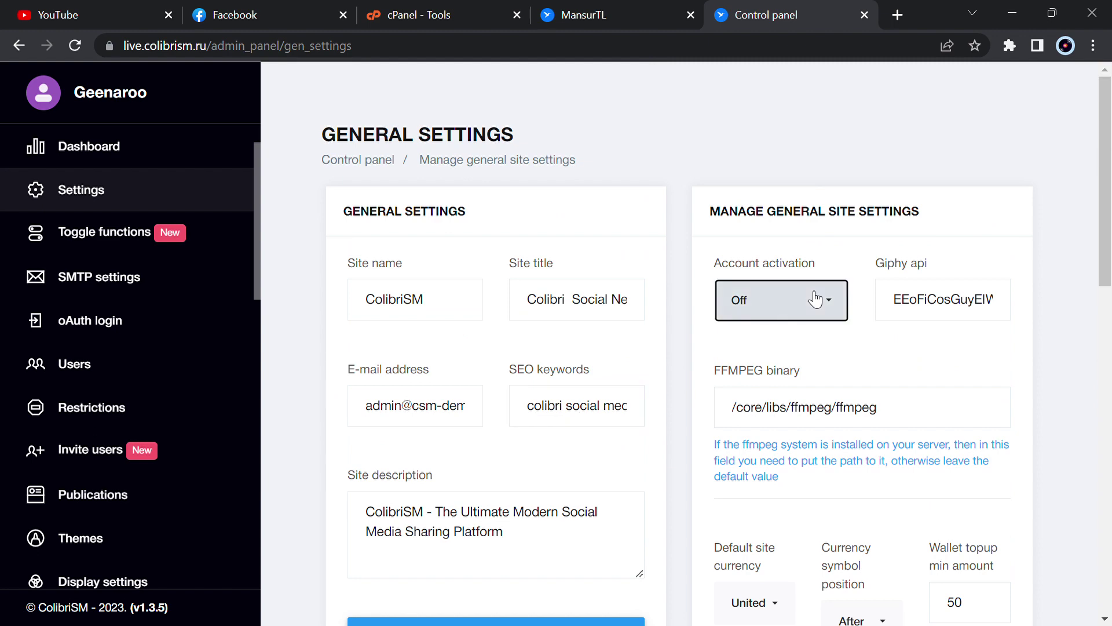
click(963, 340)
Step: Scroll through the remaining general settings, including max post audio record length, without saving
scroll(914, 356, down, 5)
scroll(913, 356, down, 6)
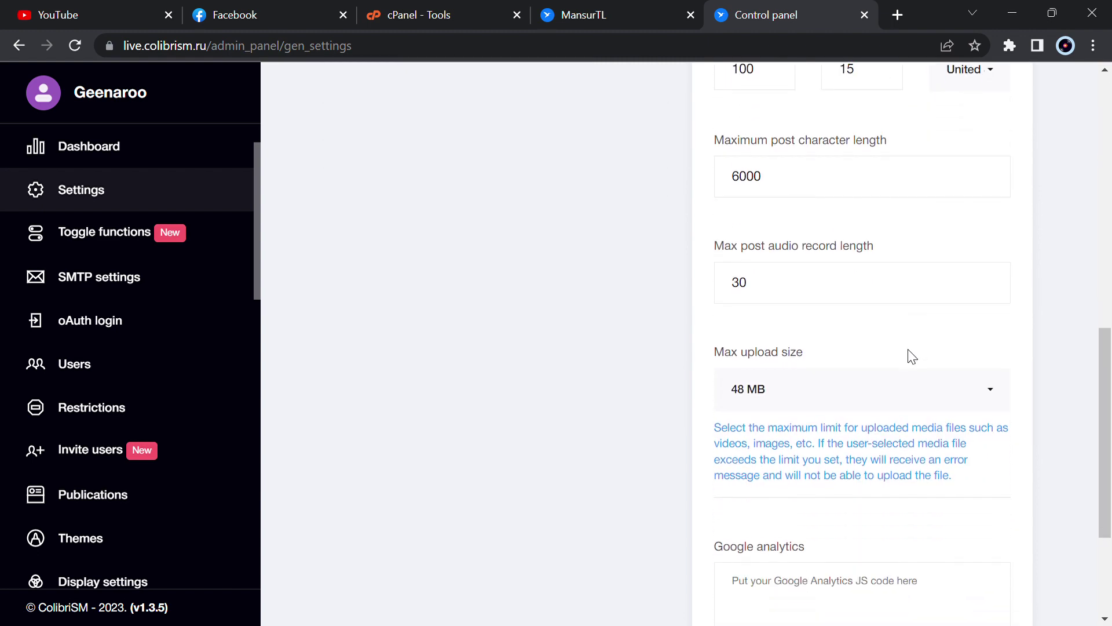
scroll(913, 356, down, 2)
scroll(913, 356, down, 2)
scroll(912, 356, up, 4)
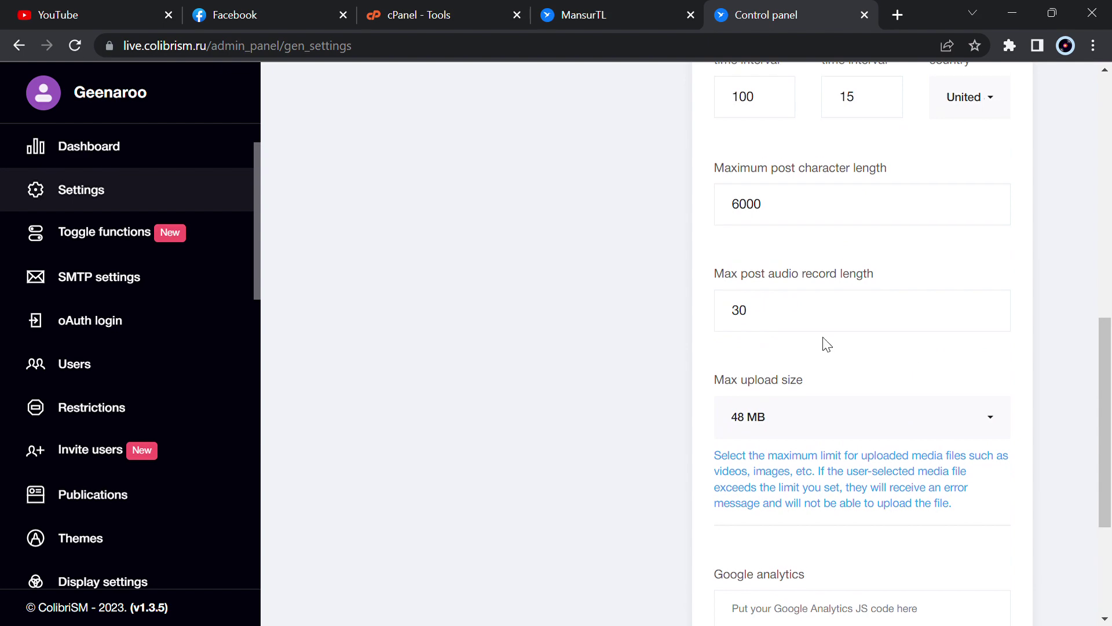
click(848, 311)
scroll(895, 314, up, 6)
scroll(895, 313, down, 1)
scroll(892, 311, down, 1)
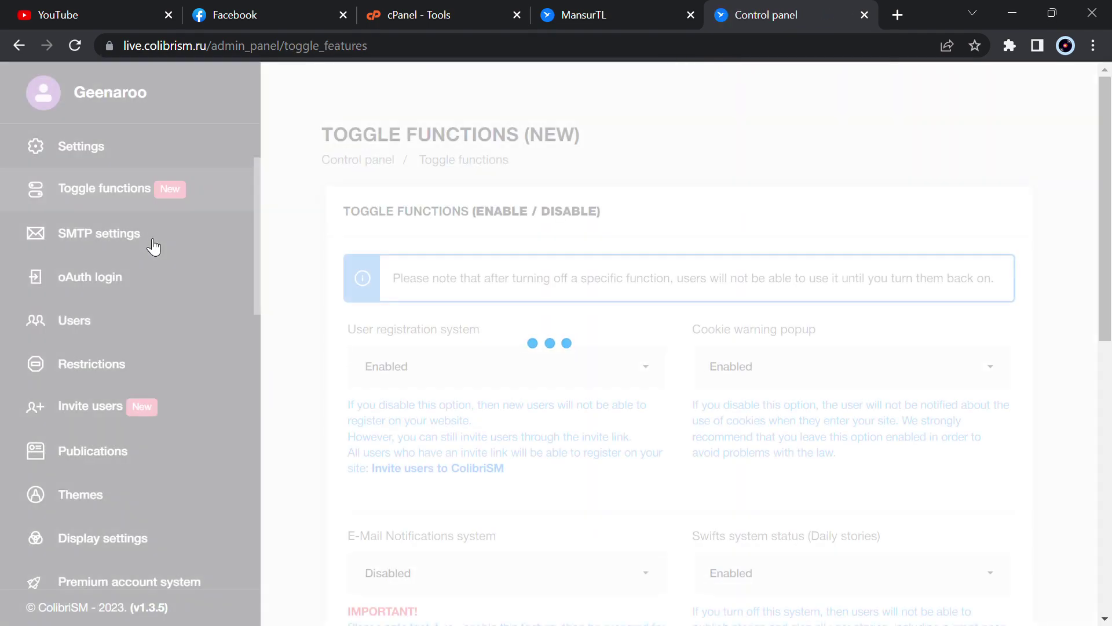
Step: Scroll through the toggle functions admin page without changing anything
scroll(541, 437, down, 3)
scroll(542, 437, down, 3)
scroll(545, 438, up, 6)
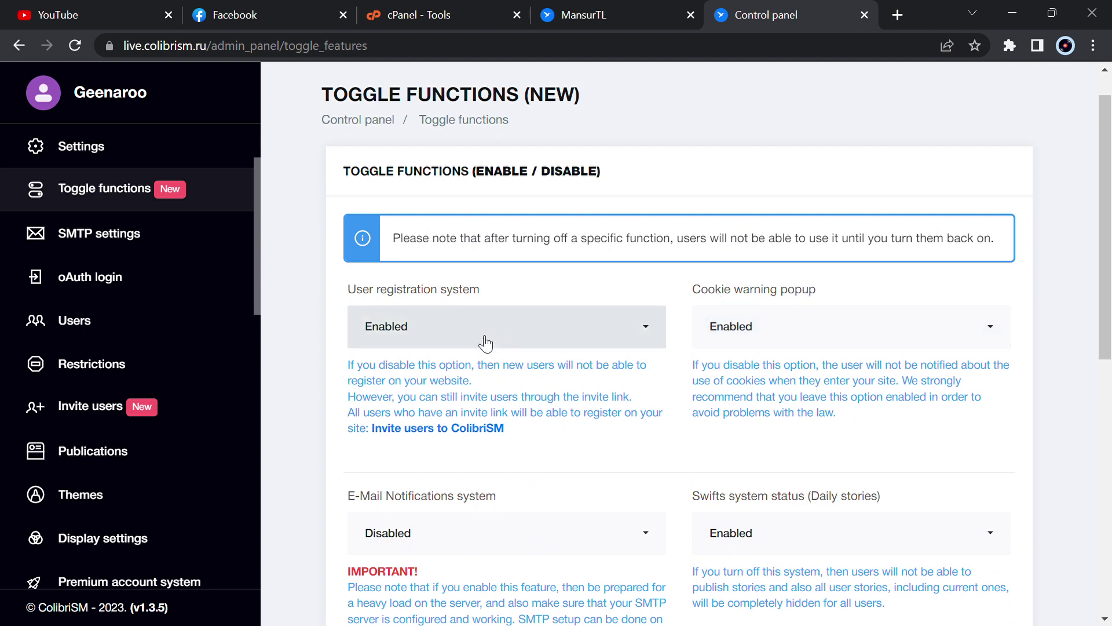
scroll(485, 344, down, 1)
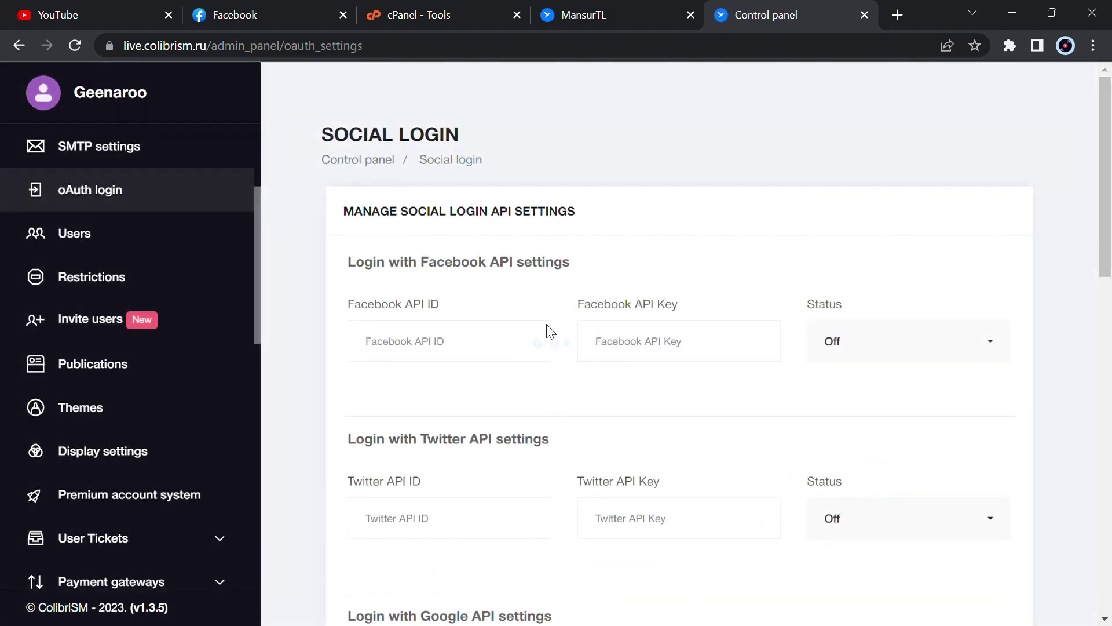
scroll(475, 478, down, 4)
Step: Review the Google and Twitter login API fields, leaving every provider off, then go to Users
click(409, 464)
click(538, 293)
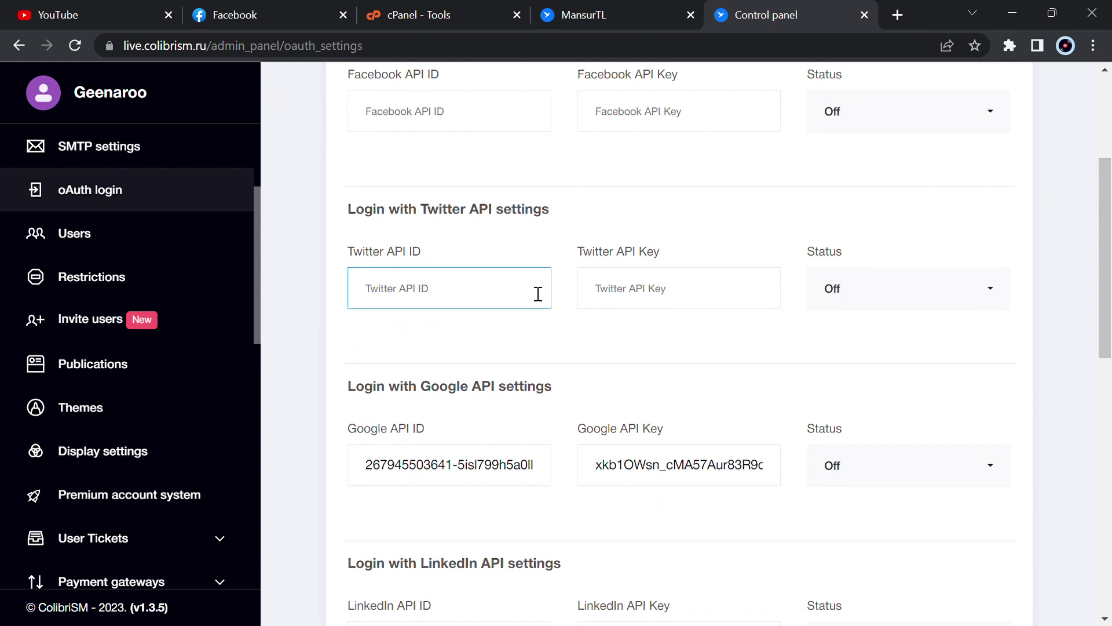
scroll(539, 294, down, 3)
scroll(537, 293, down, 7)
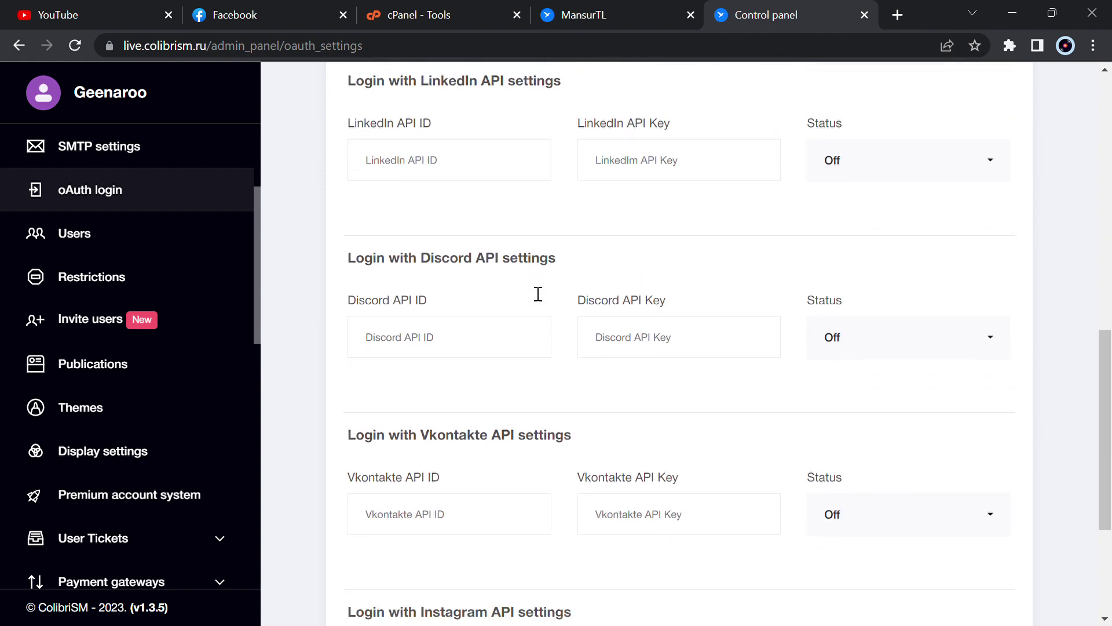
scroll(534, 291, down, 3)
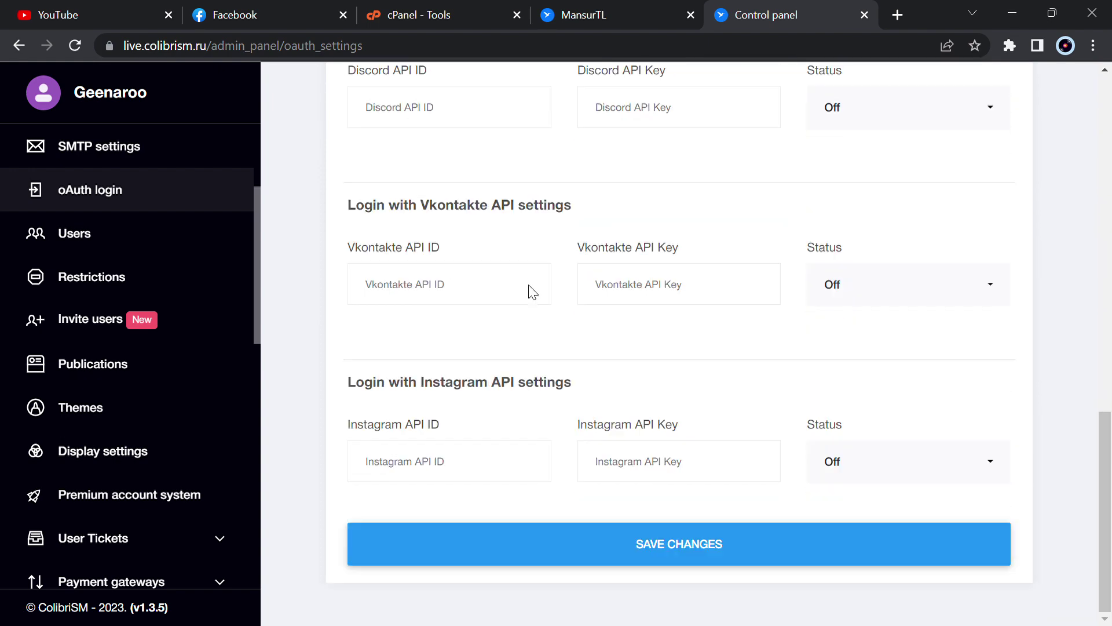
click(141, 250)
Step: Scroll the users table, open user #28120's profile, view its '...' account actions, then return
scroll(703, 238, down, 5)
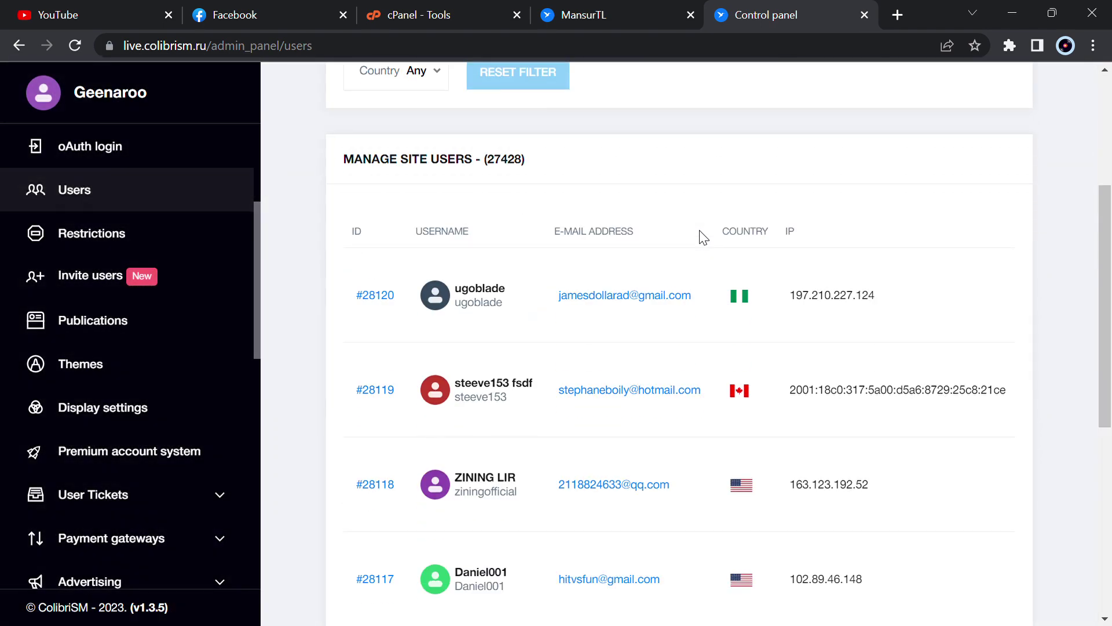
scroll(703, 238, down, 1)
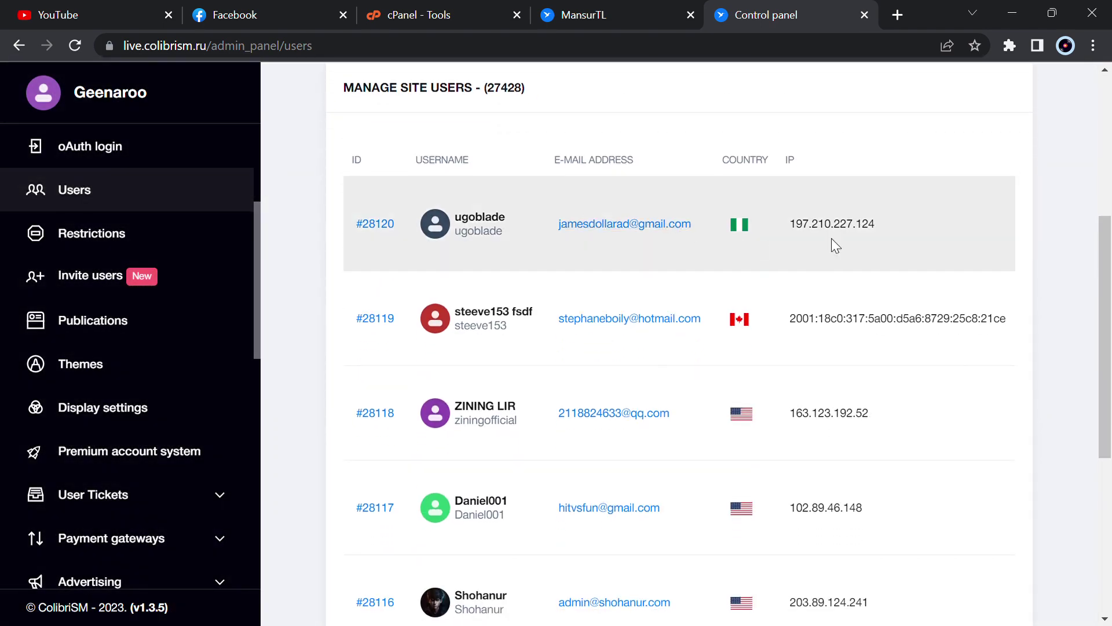
scroll(618, 228, up, 4)
scroll(621, 233, up, 1)
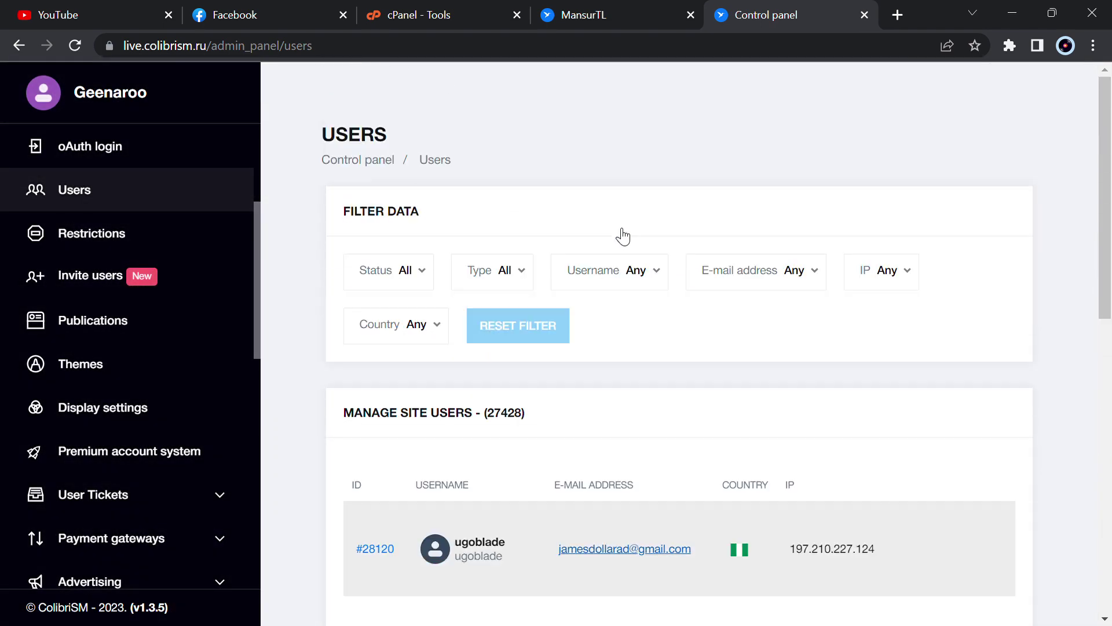
scroll(451, 327, down, 6)
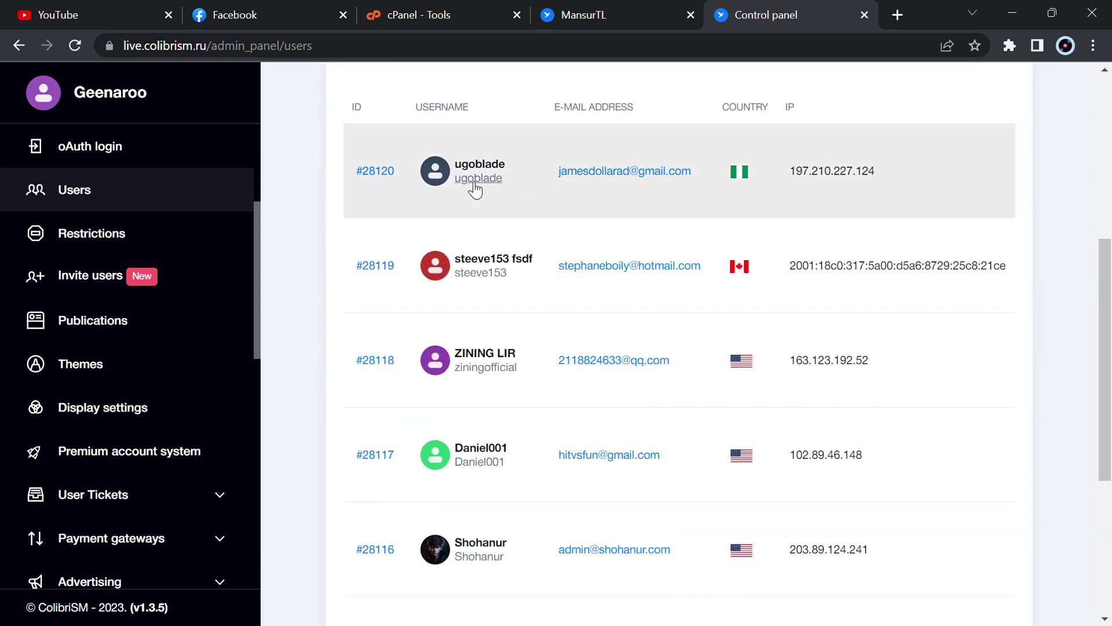
click(361, 170)
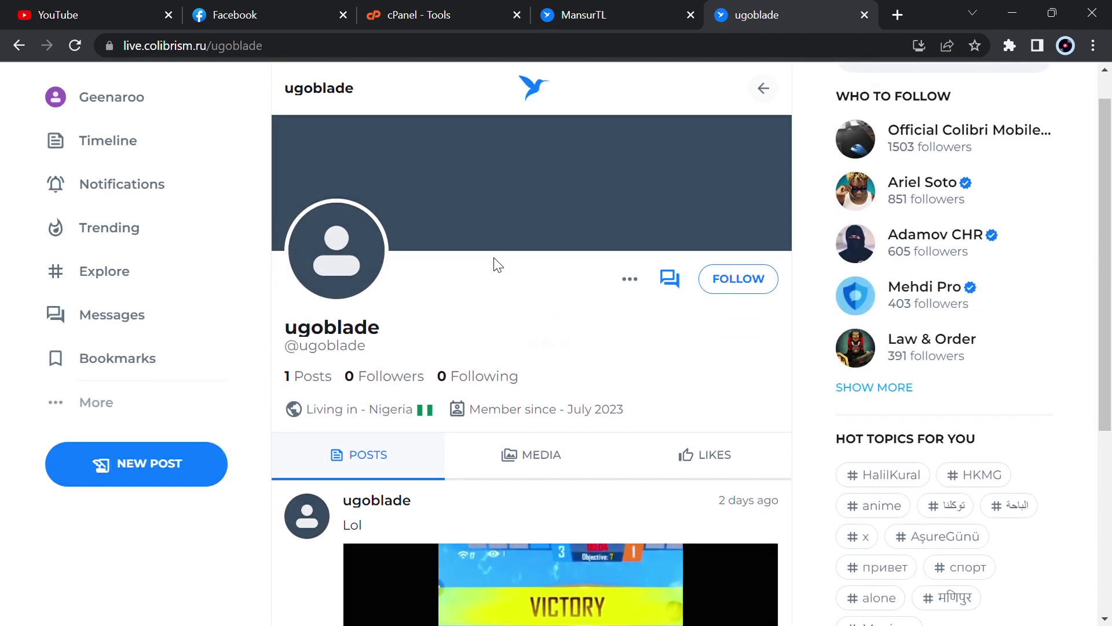
click(632, 274)
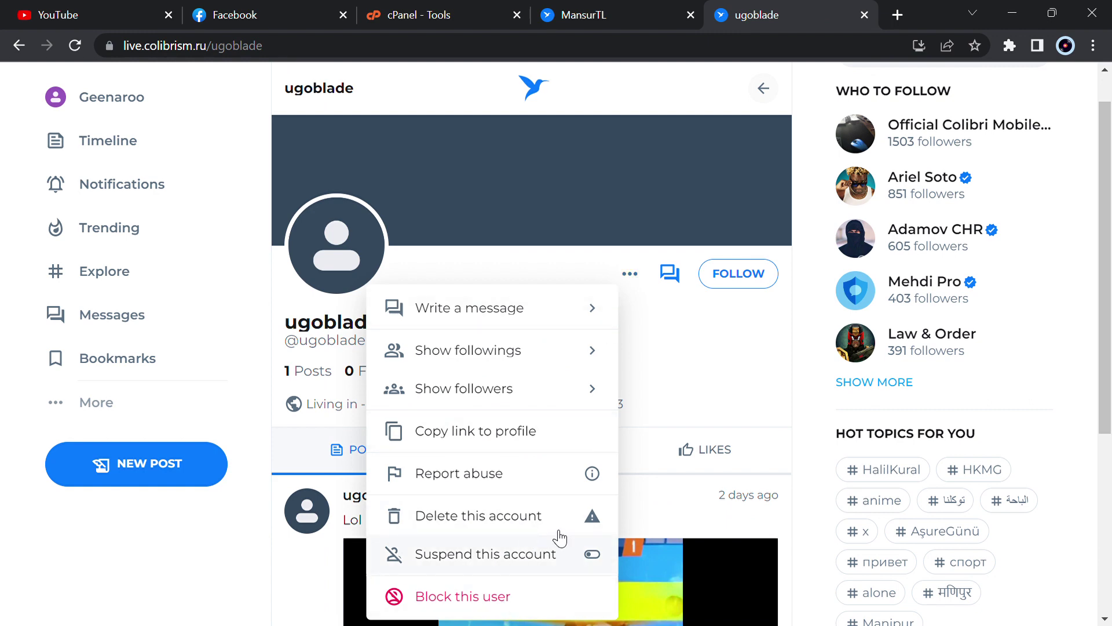
scroll(458, 263, left, 5)
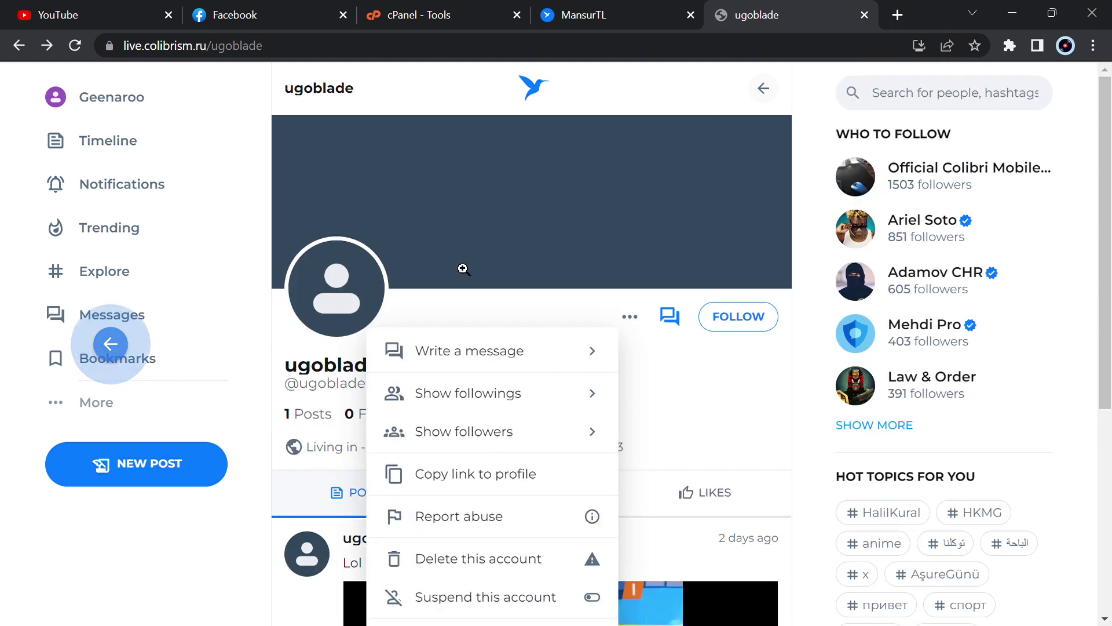
scroll(304, 301, left, 5)
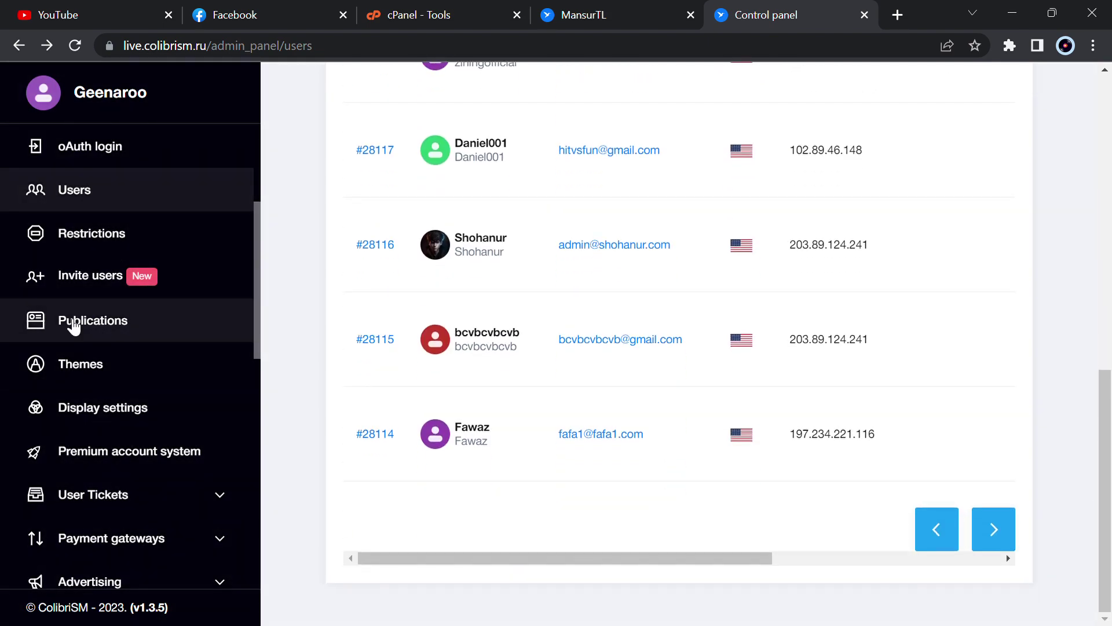
Step: Look through the Publications management page
click(154, 323)
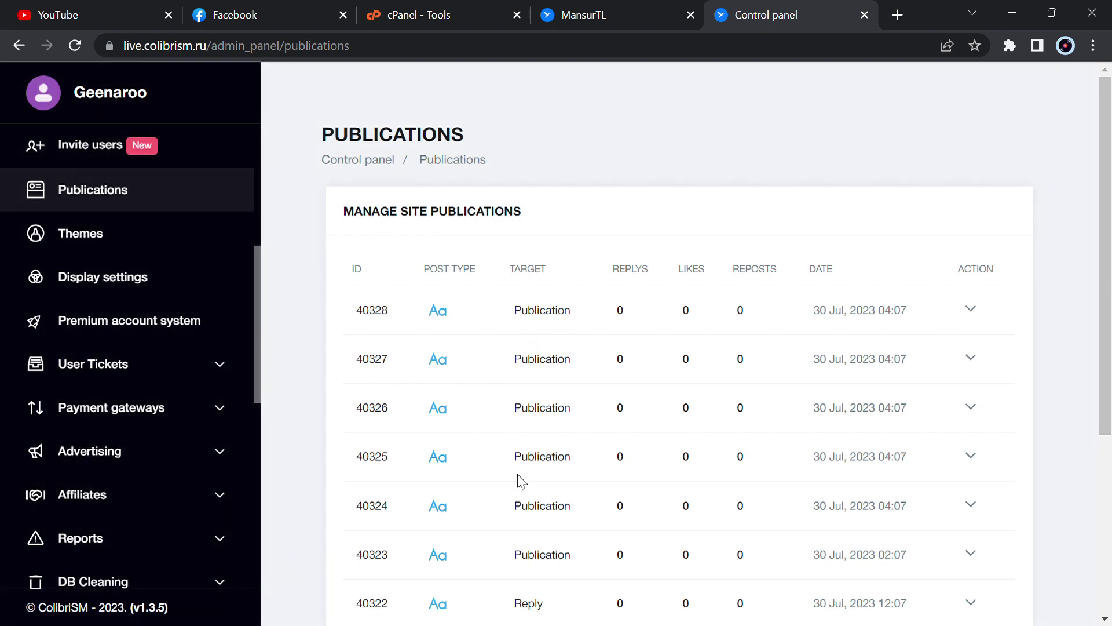
scroll(522, 480, down, 1)
scroll(522, 481, down, 1)
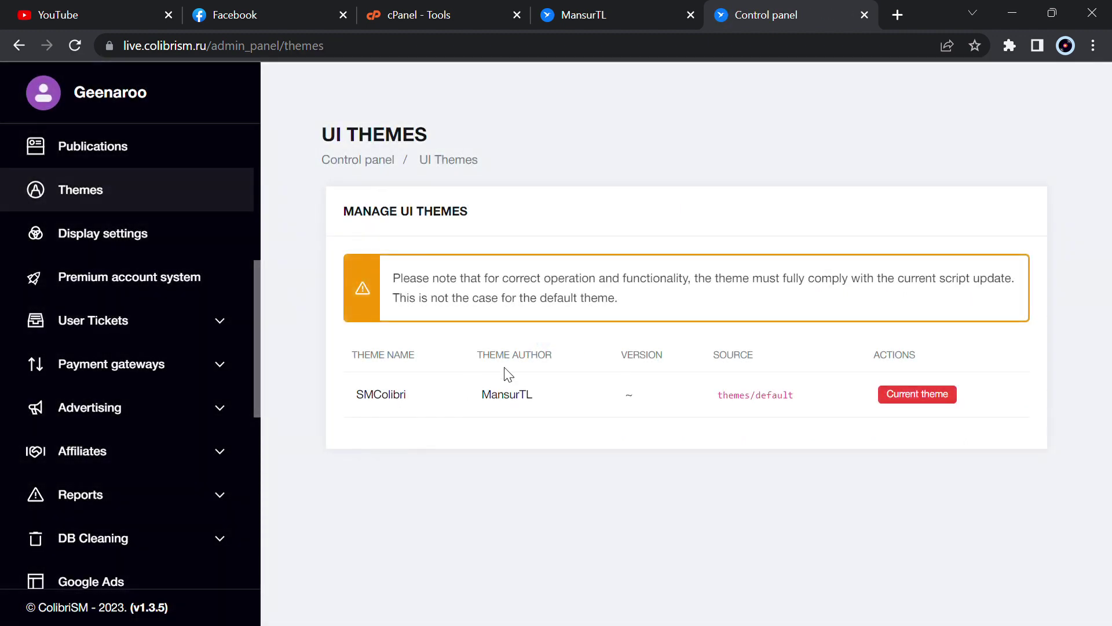
scroll(93, 449, down, 4)
Step: Expand Advertising and view the Themes and Timezone settings pages unchanged
click(152, 192)
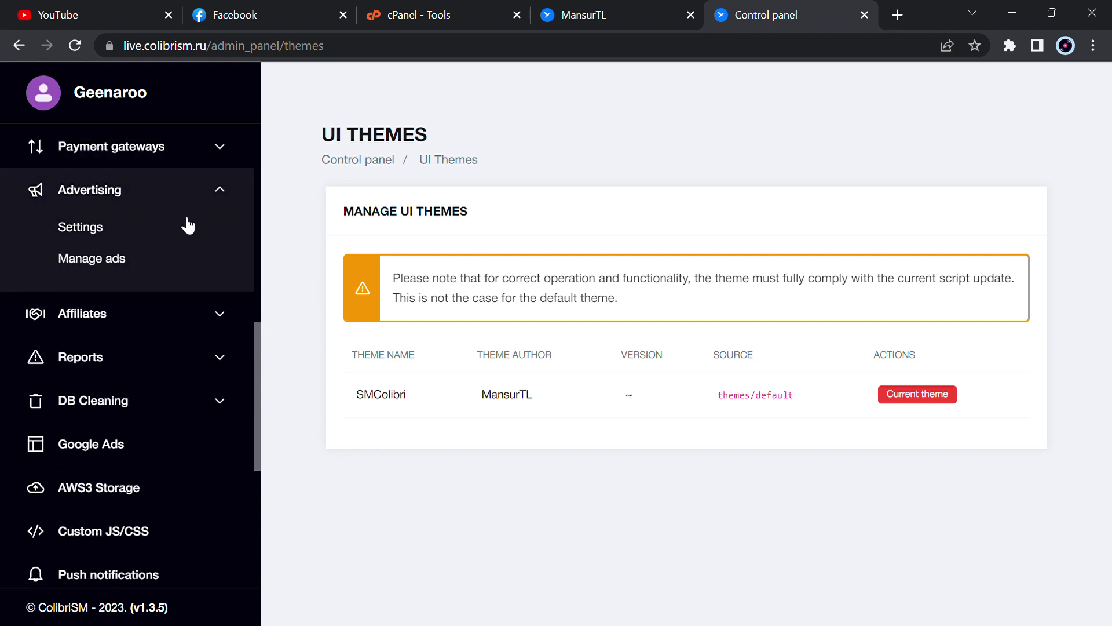
scroll(143, 359, down, 5)
scroll(142, 364, down, 2)
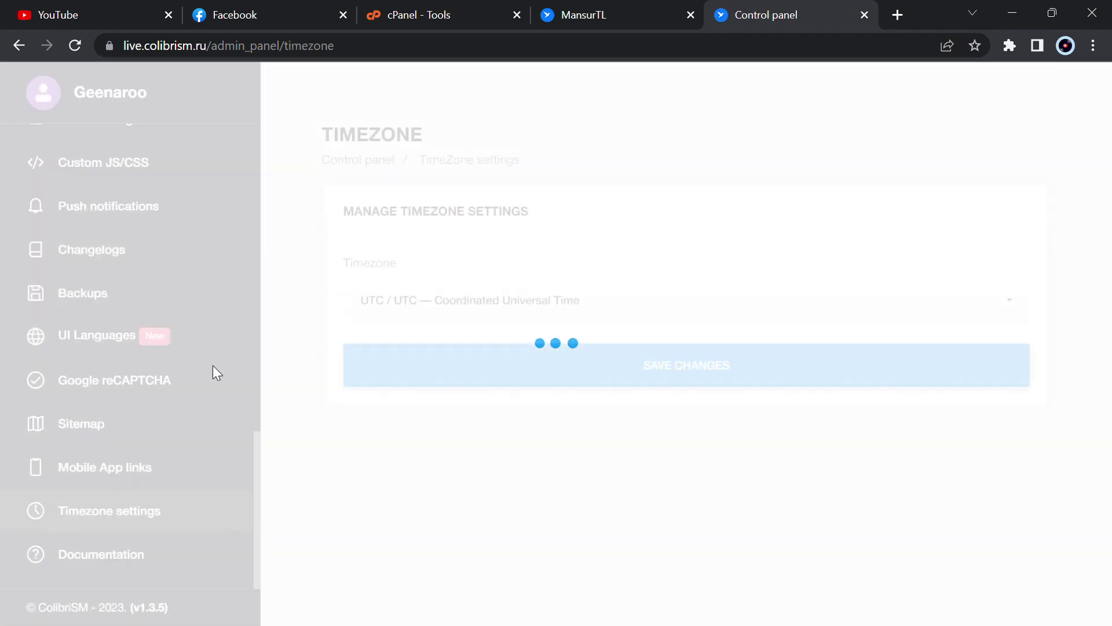
scroll(235, 344, up, 8)
scroll(234, 345, up, 8)
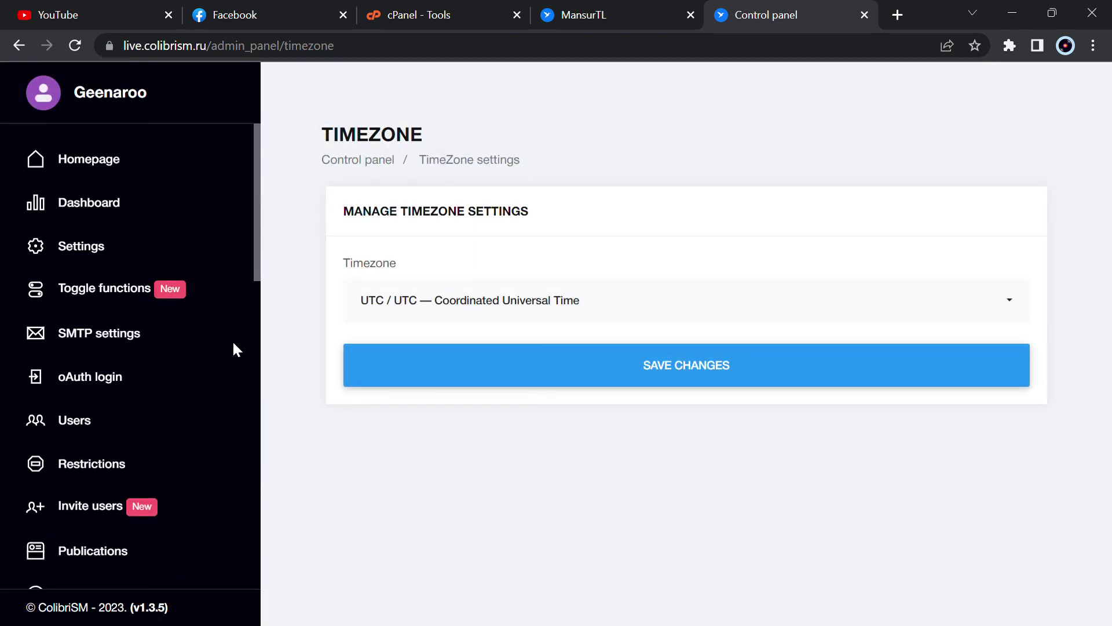
click(431, 58)
Step: Go to scripts.sujan1919.com.np and search the site for 'twitter'
text(scripts.sujan1919.com.np)
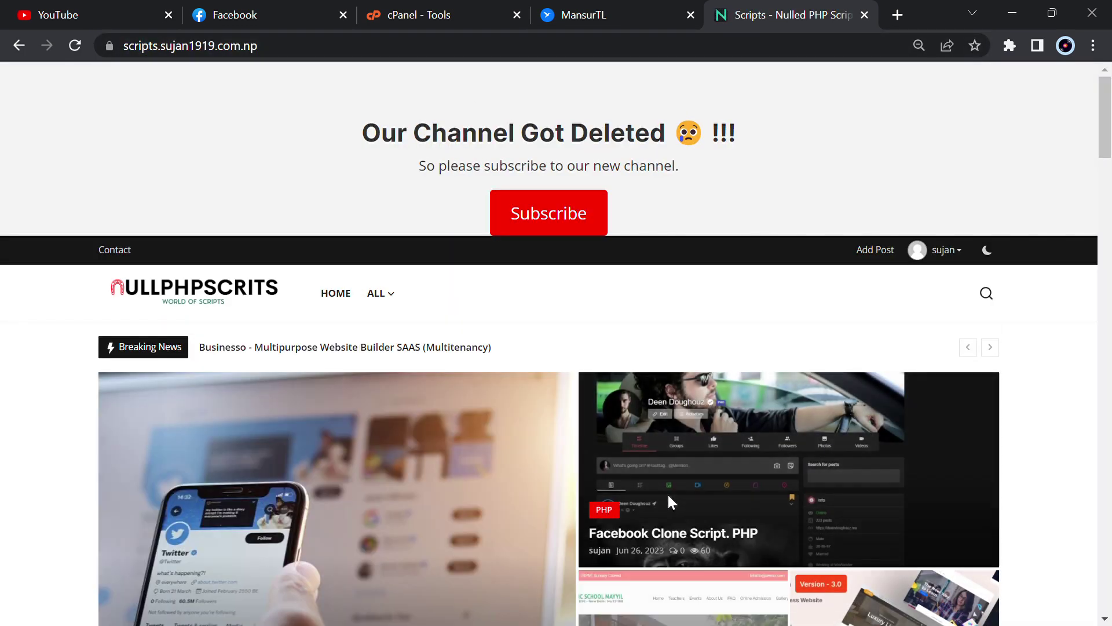
scroll(636, 390, down, 3)
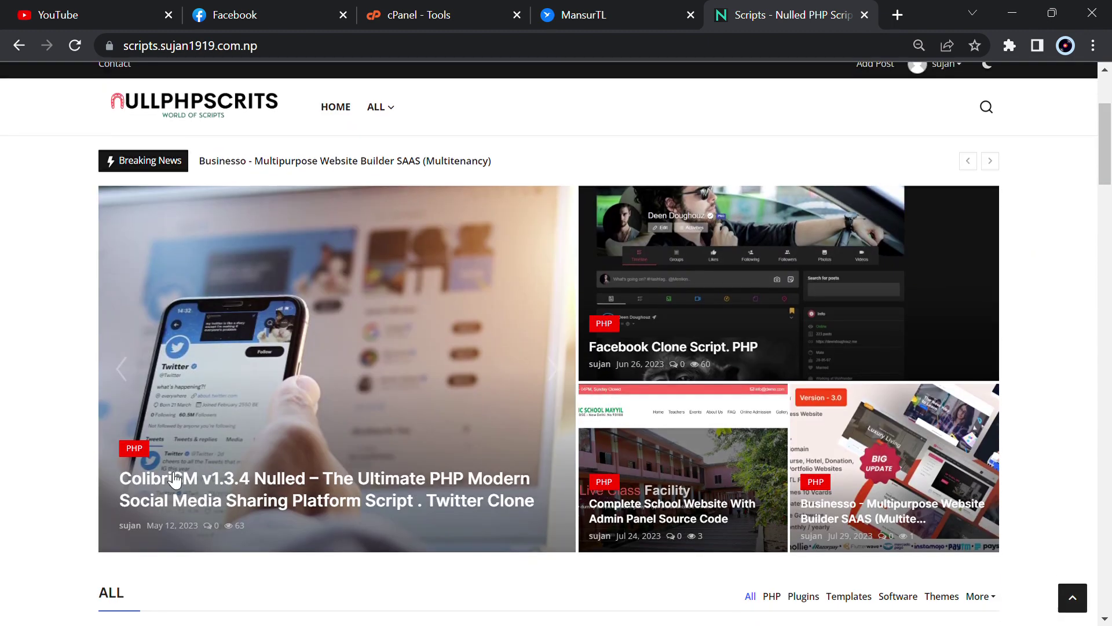
click(987, 109)
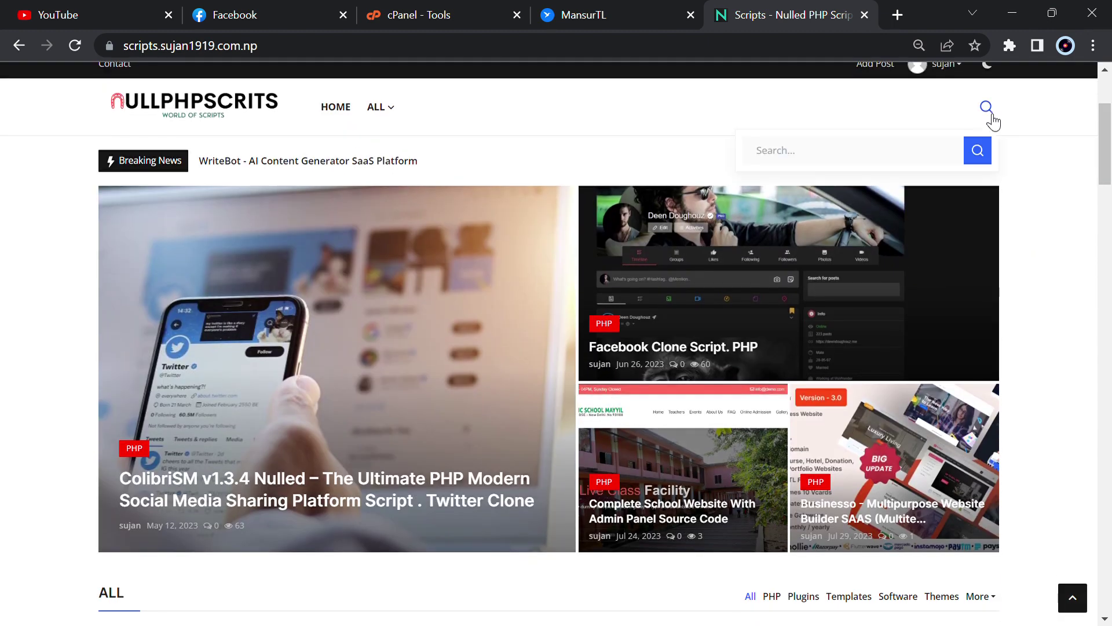
text(tw)
text(itter)
key(Return)
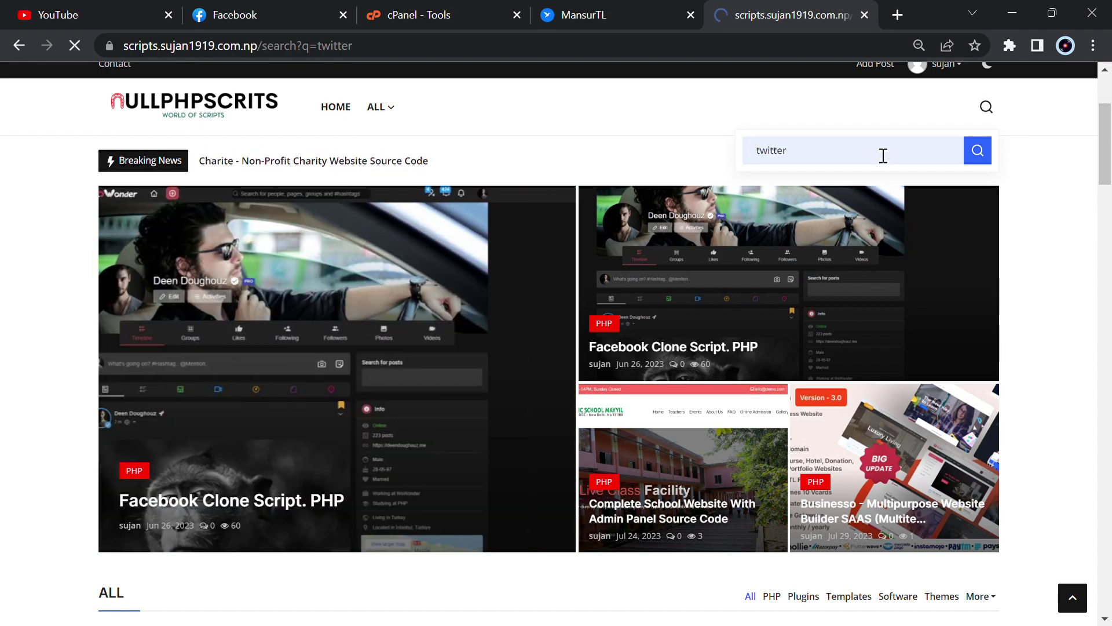
Step: Open the Updated Twitter Clone PHP Script article and scroll to its demo and download links
scroll(383, 434, down, 9)
scroll(281, 365, up, 4)
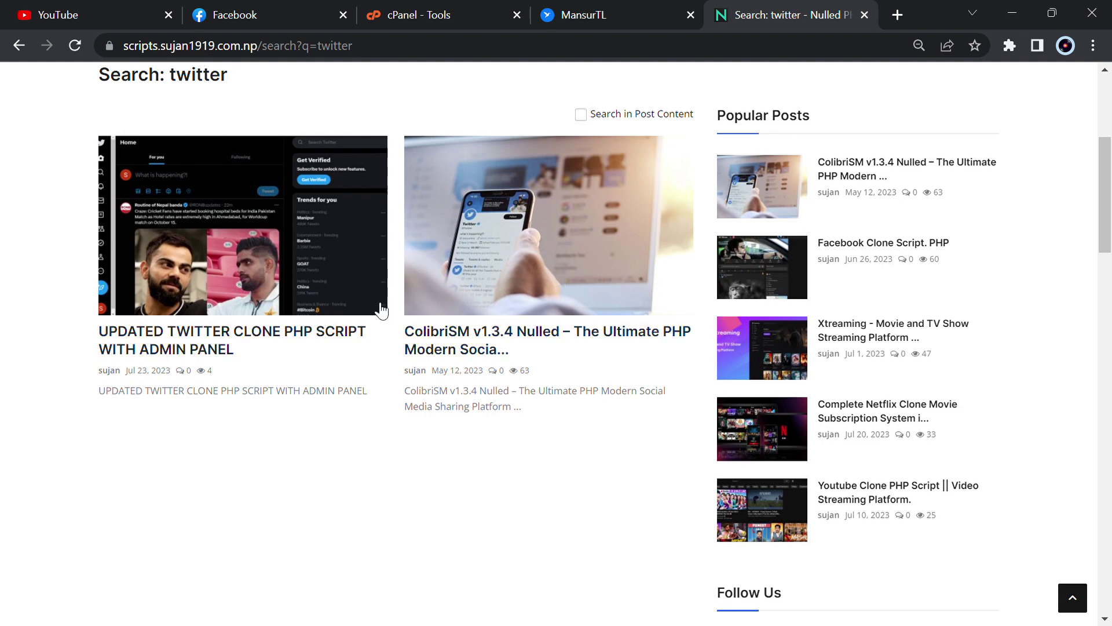
click(257, 342)
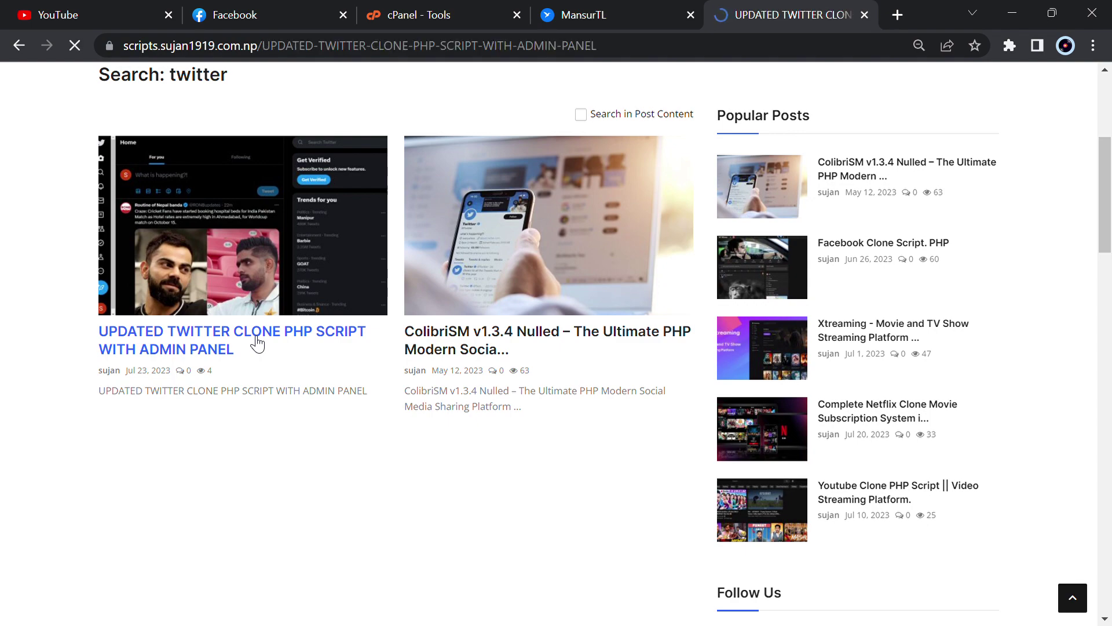
scroll(258, 343, down, 10)
scroll(257, 342, down, 5)
scroll(257, 343, down, 5)
scroll(258, 342, down, 5)
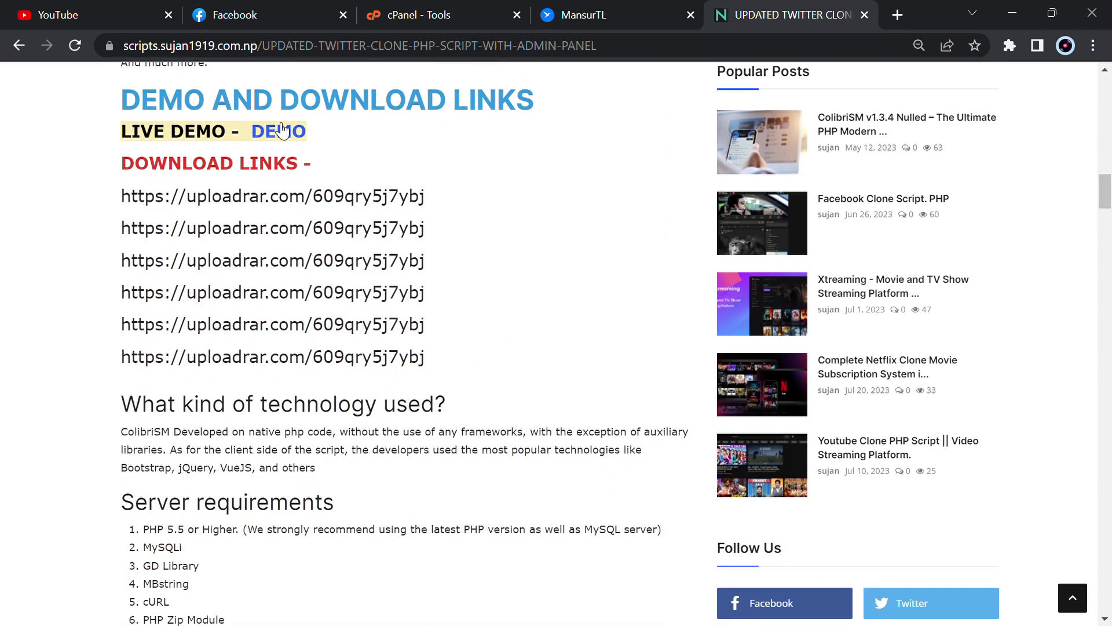
Step: Follow the first UploadRAR download link and choose the free download option
click(303, 202)
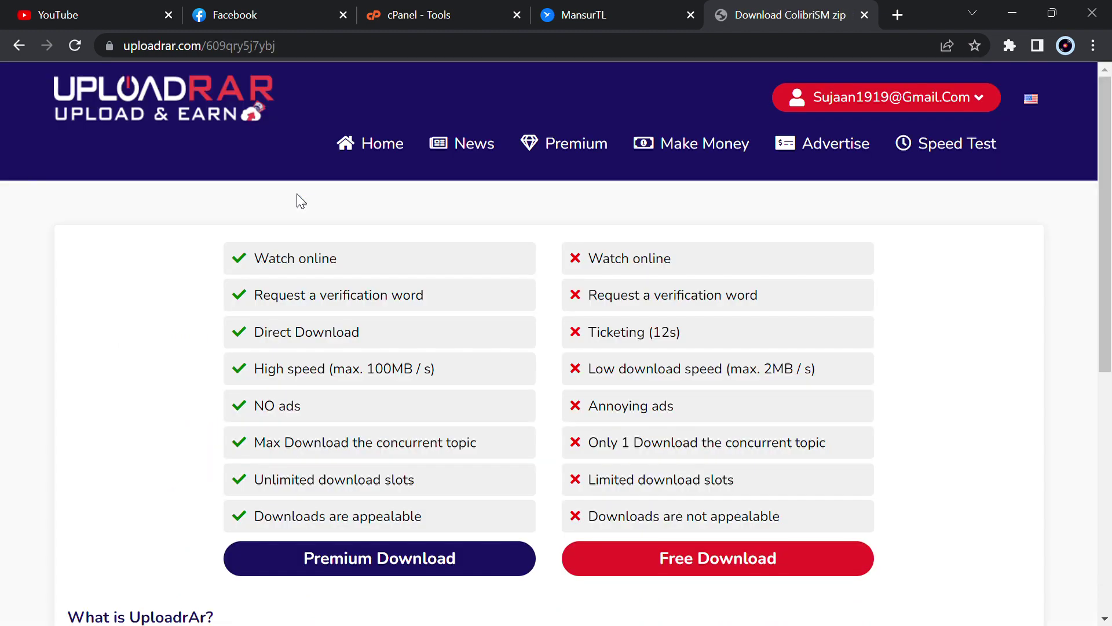
scroll(296, 207, down, 2)
click(770, 483)
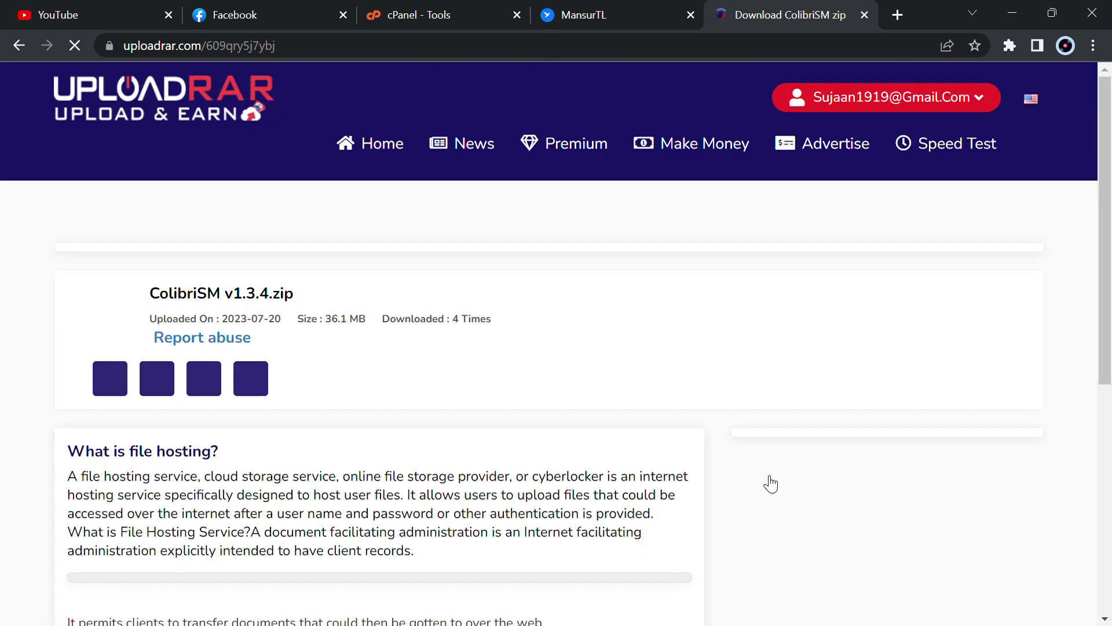
scroll(769, 484, down, 2)
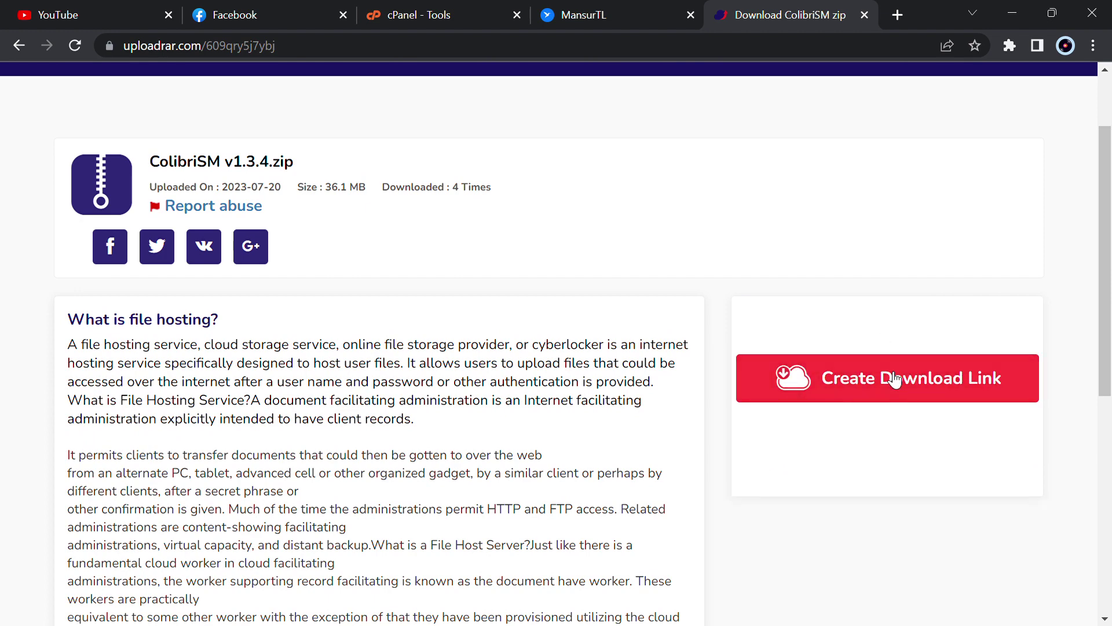
Step: Generate the direct download link for ColibriSM v1.3.4.zip after the countdown
click(896, 379)
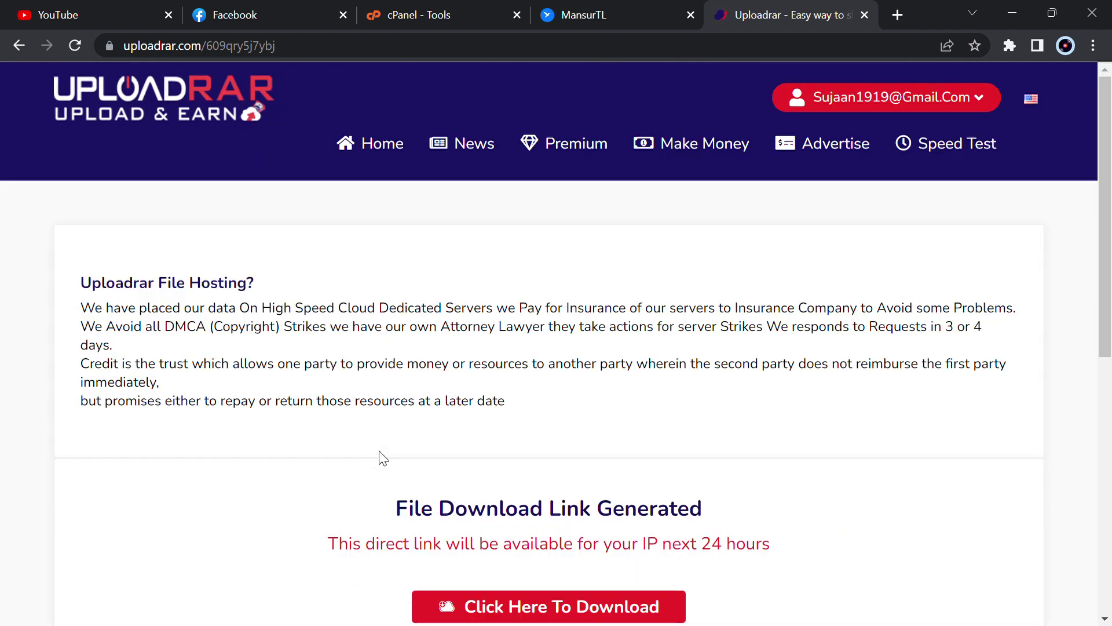
scroll(380, 457, down, 4)
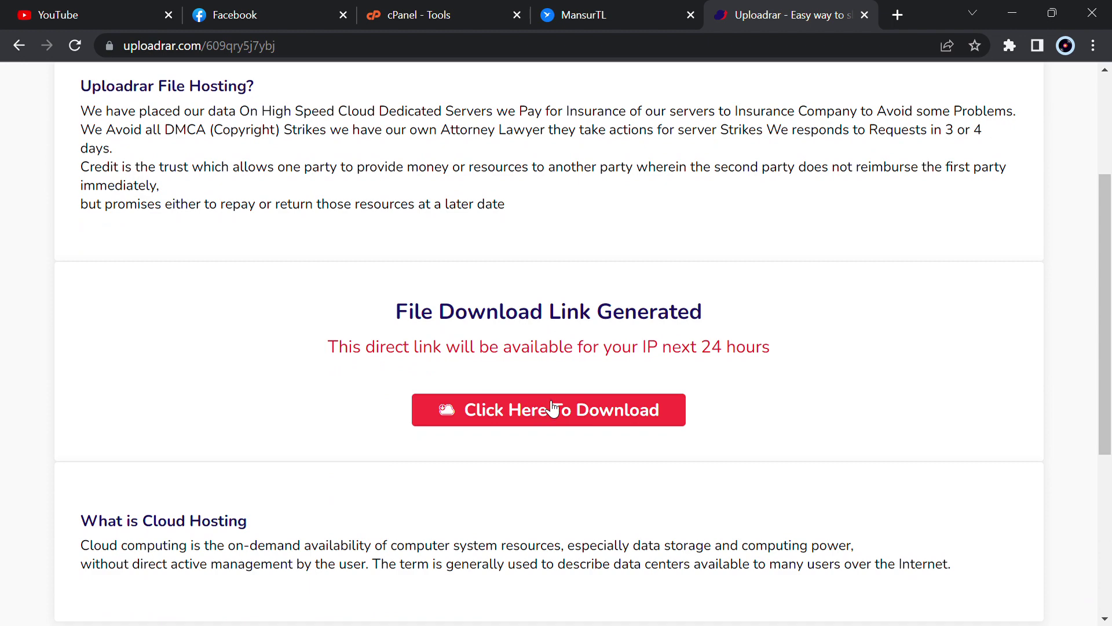
drag(552, 410, 632, 376)
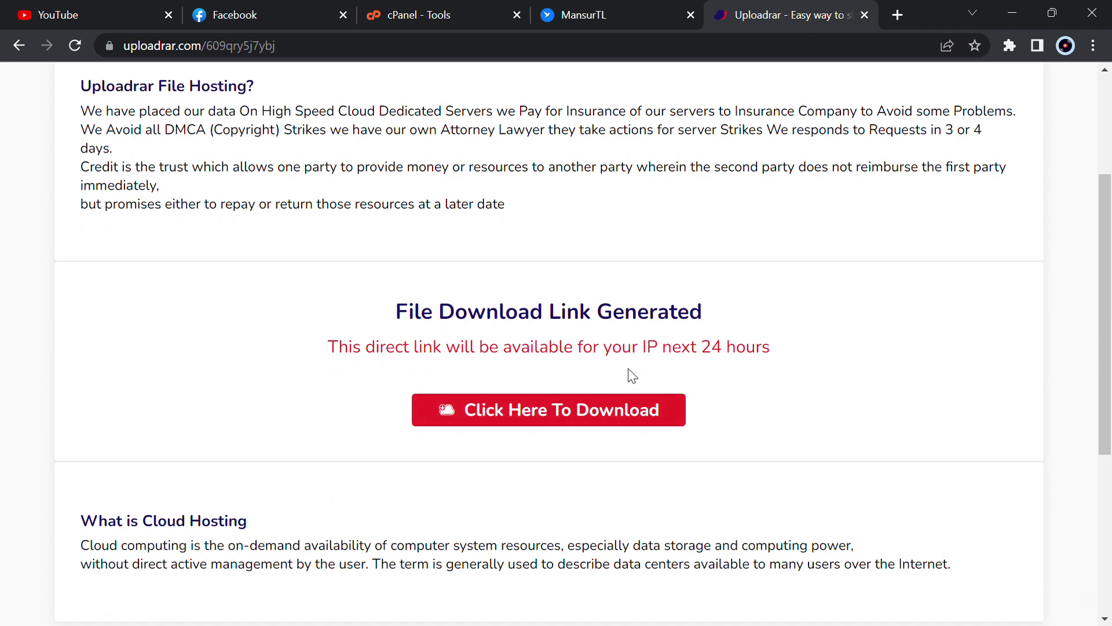
click(653, 46)
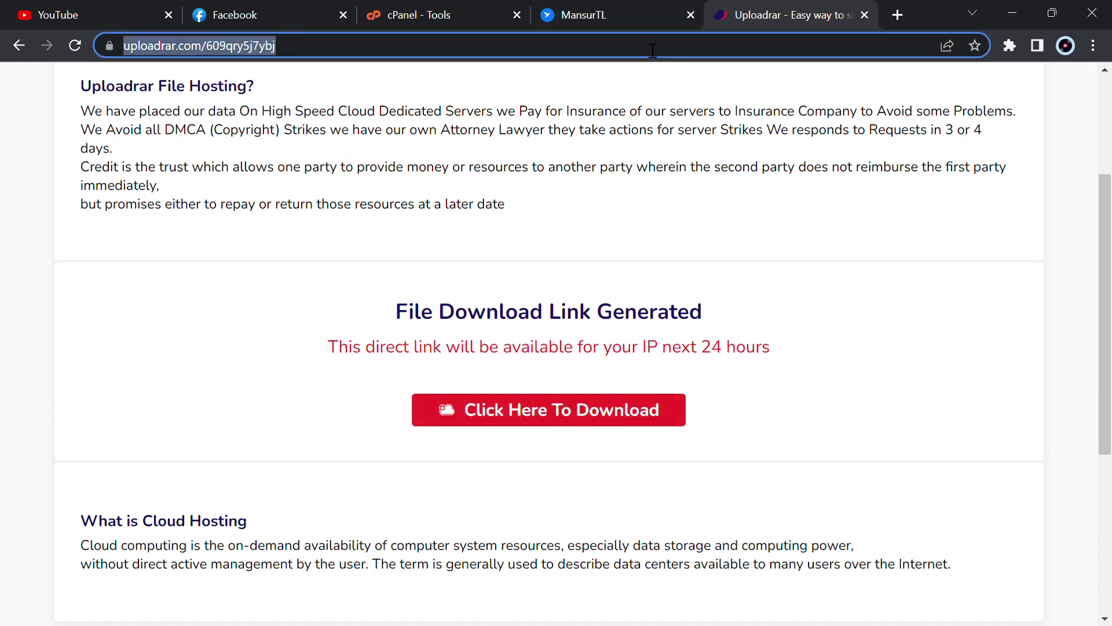
Step: Open cPanel Domains in a new tab, filter for 'demo', and open demo.sujan1919.com.np's document root
click(864, 14)
click(485, 3)
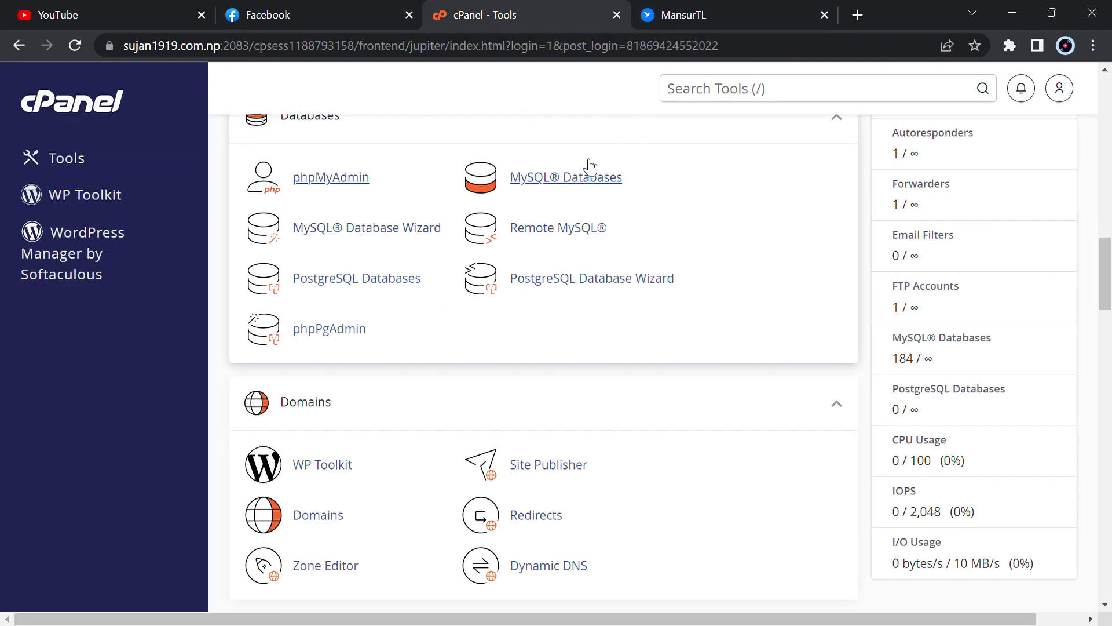
scroll(575, 334, down, 1)
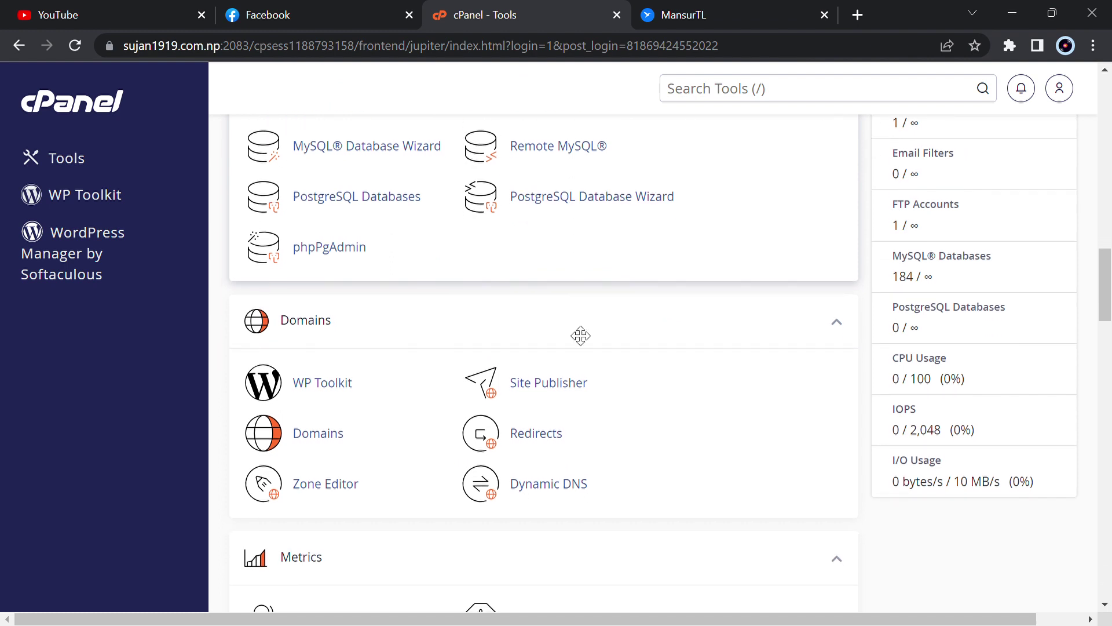
middle_click(318, 431)
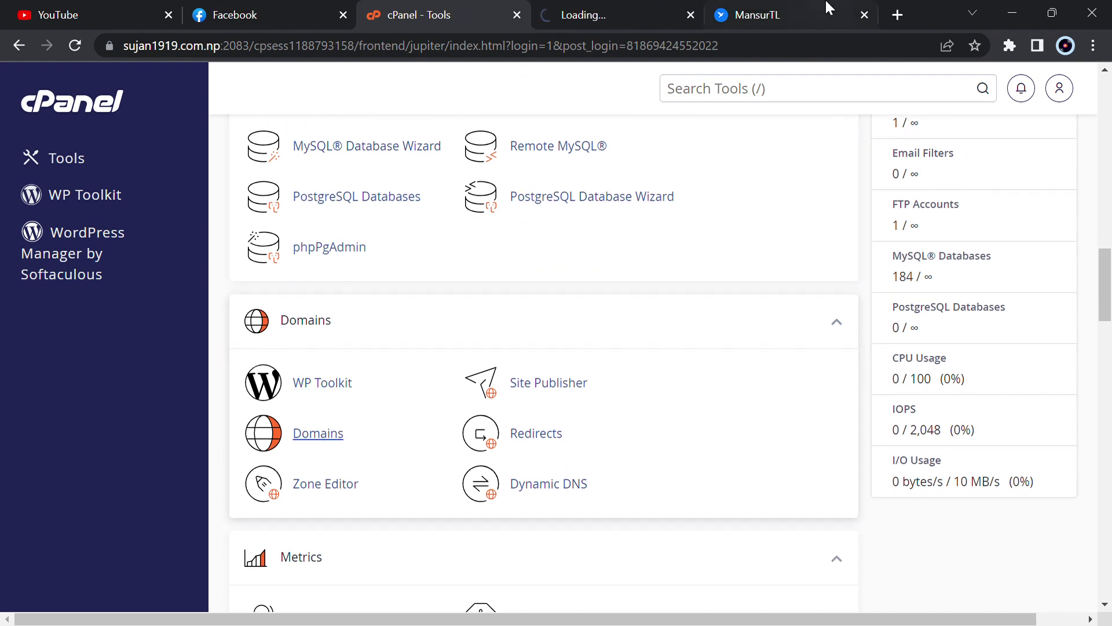
click(628, 20)
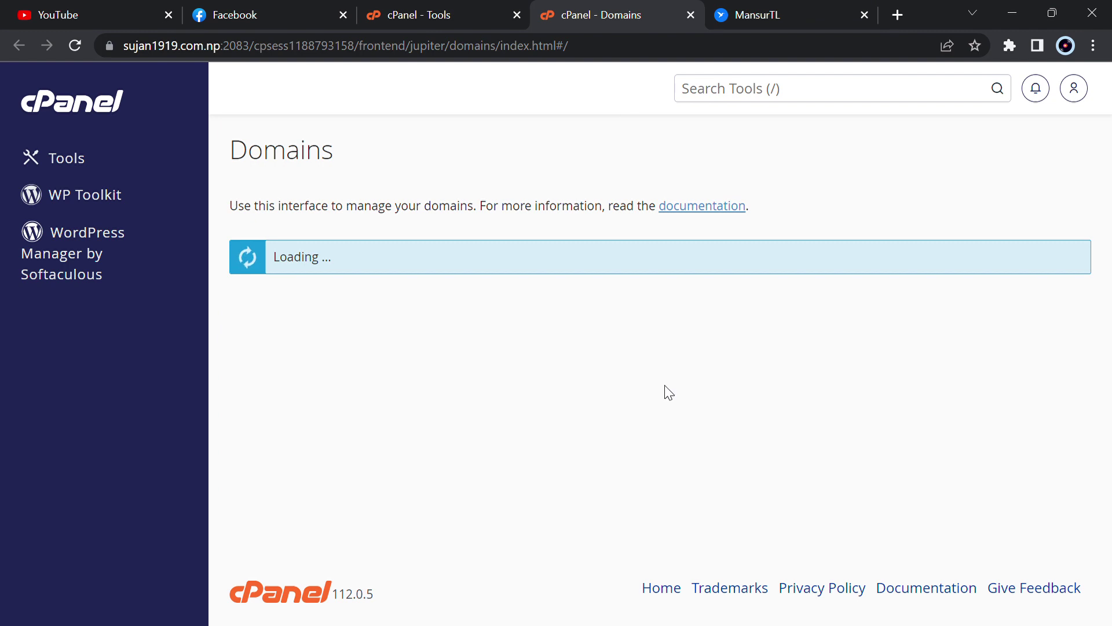
text(demo)
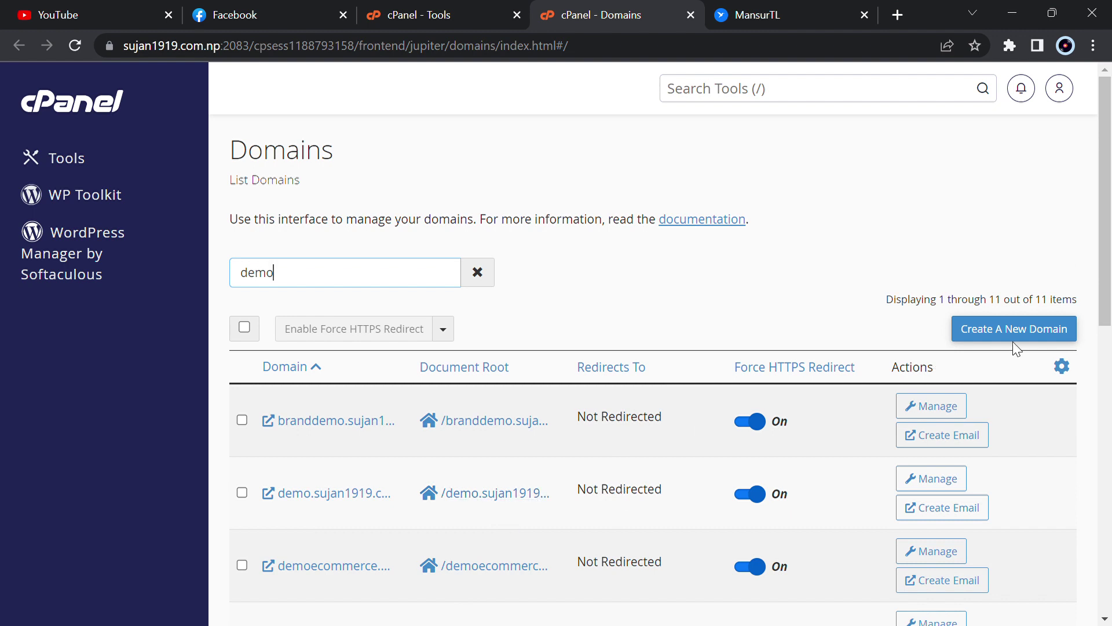
click(508, 498)
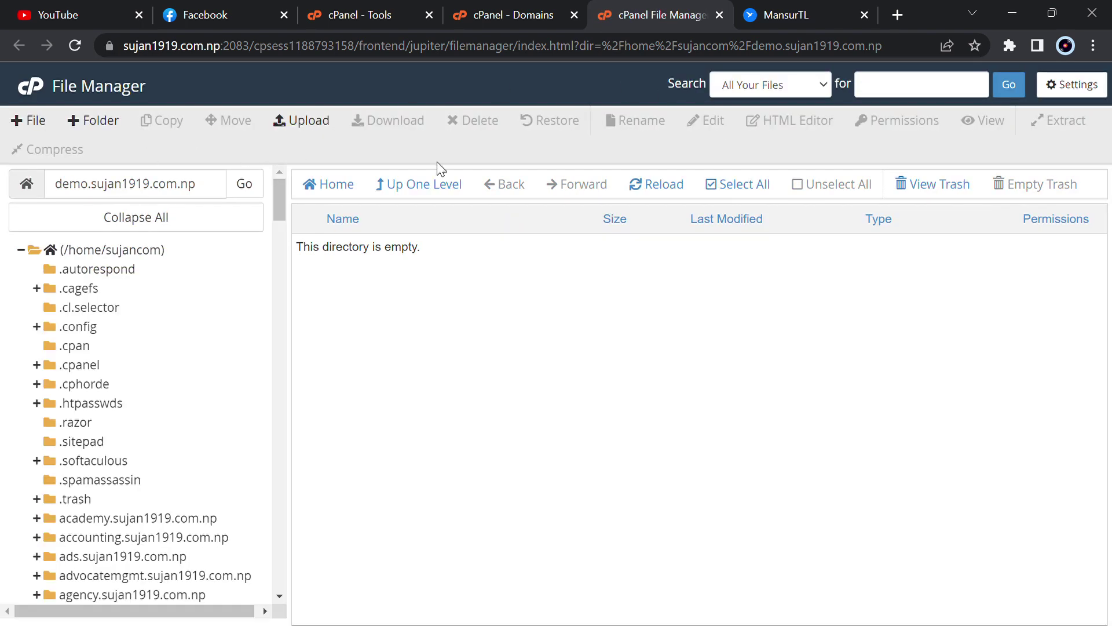
Step: Upload ColibriSM v1.3.4.zip from the computer into the demo.sujan1919.com.np folder
click(285, 121)
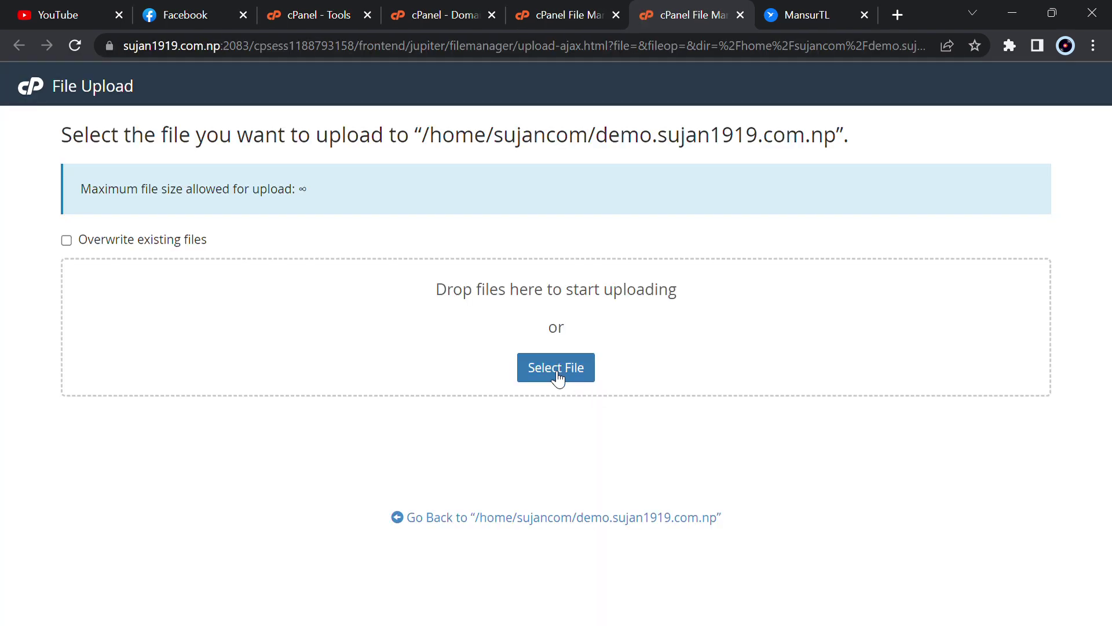
click(554, 369)
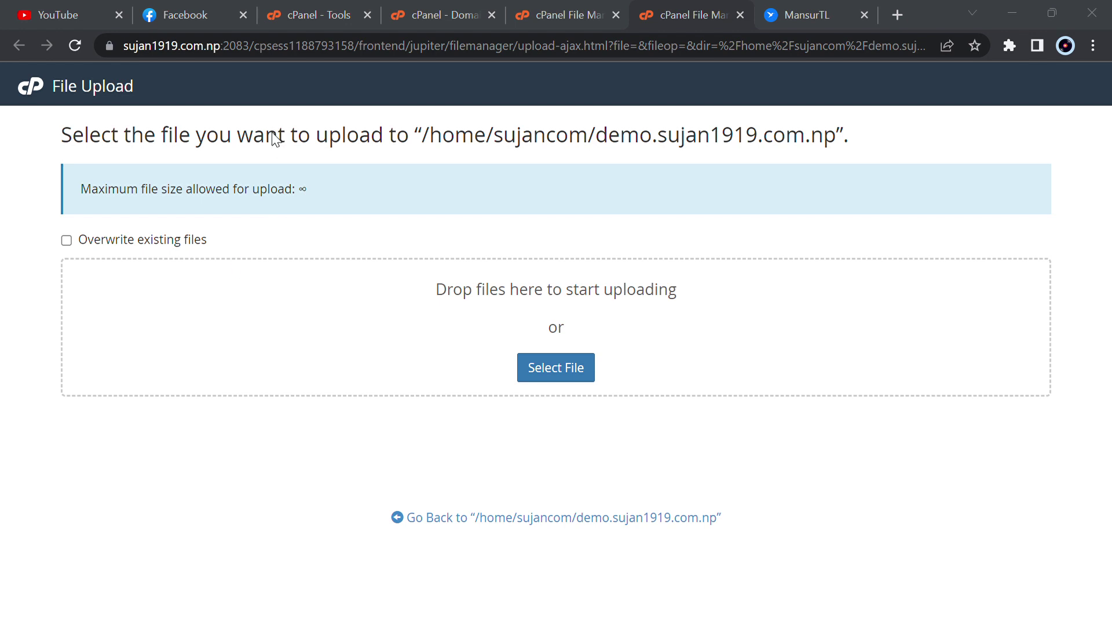
key(Tab)
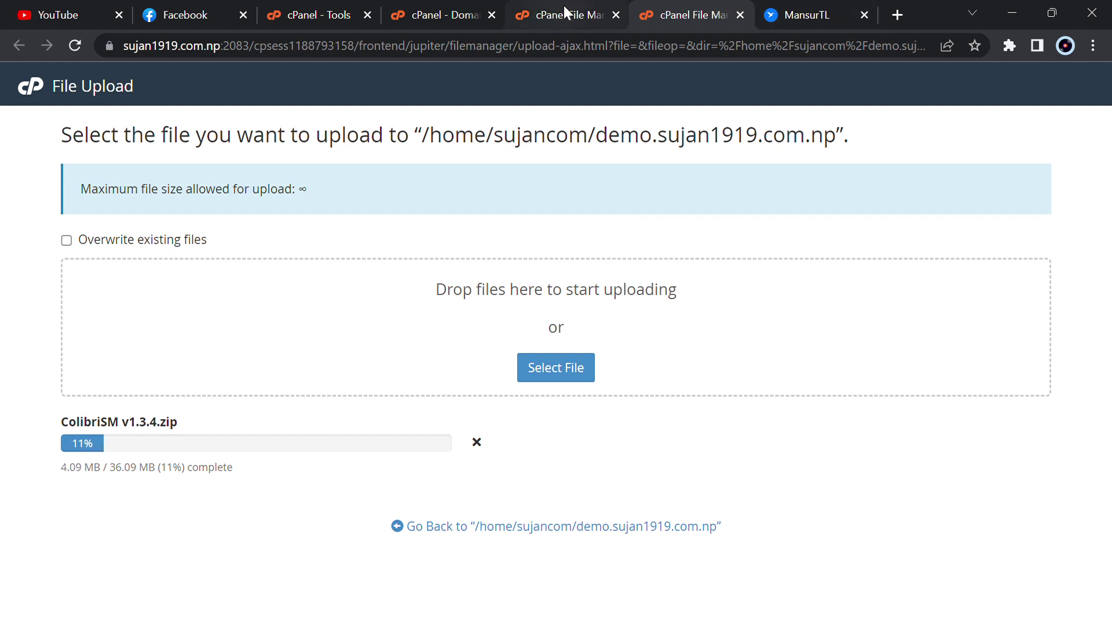
Step: Wait on File Upload until the ColibriSM zip reaches 61%, about 22 of 36 MB
triple_click(527, 226)
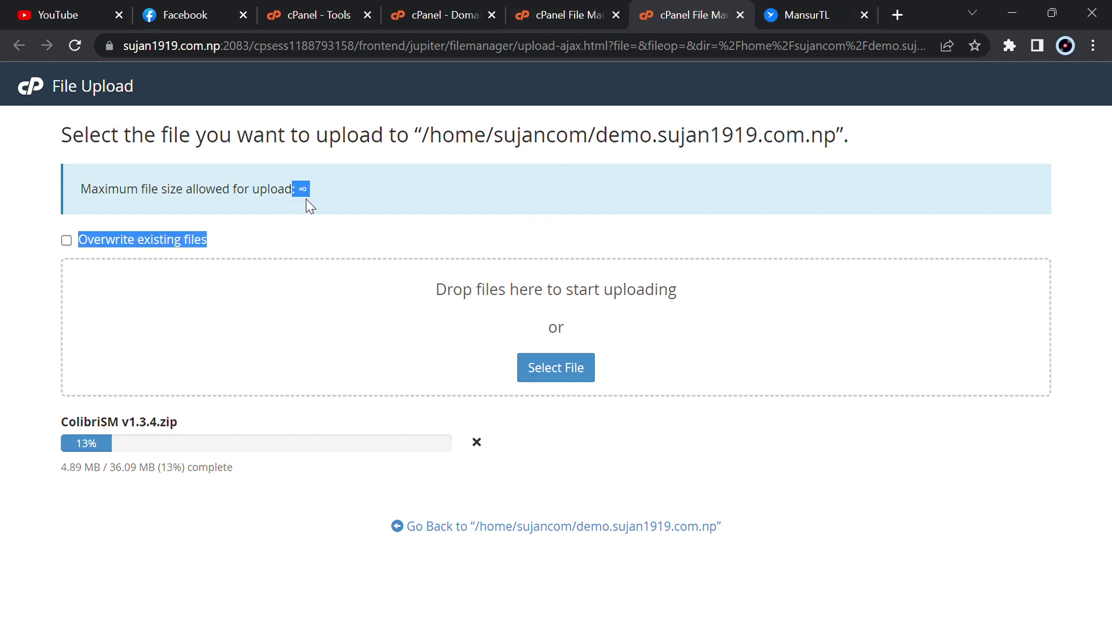
drag(307, 200, 375, 208)
click(374, 210)
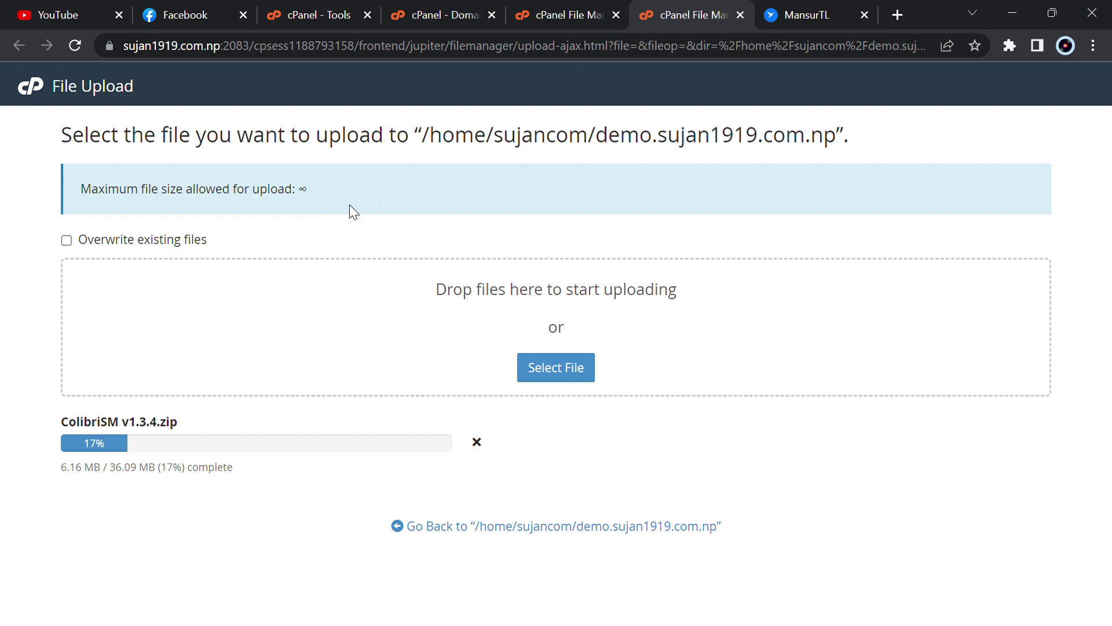
drag(313, 194, 297, 197)
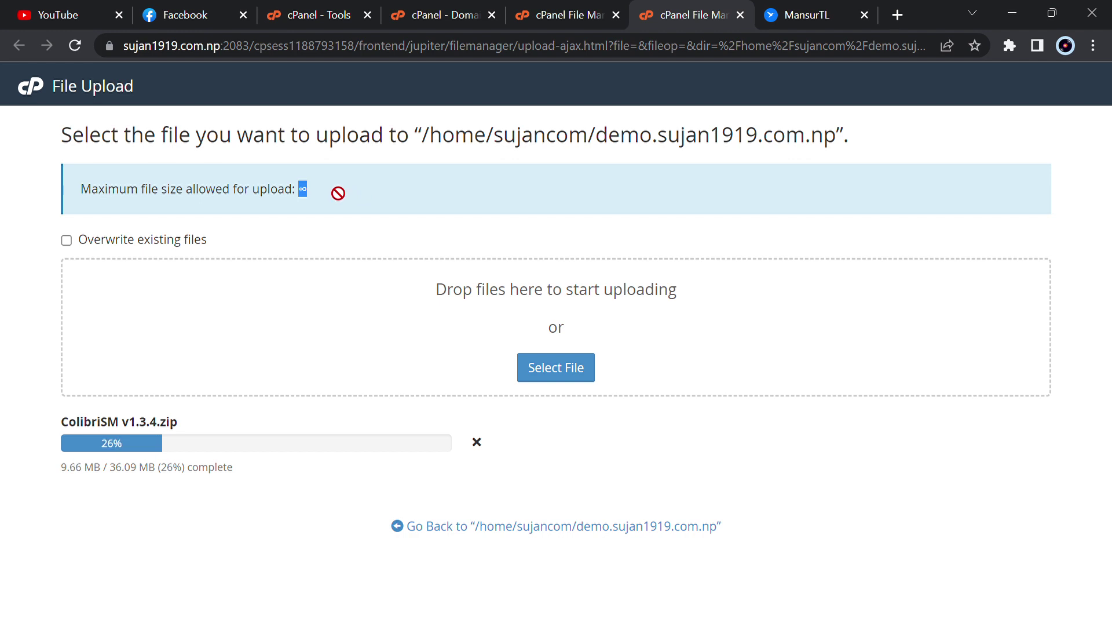
click(331, 186)
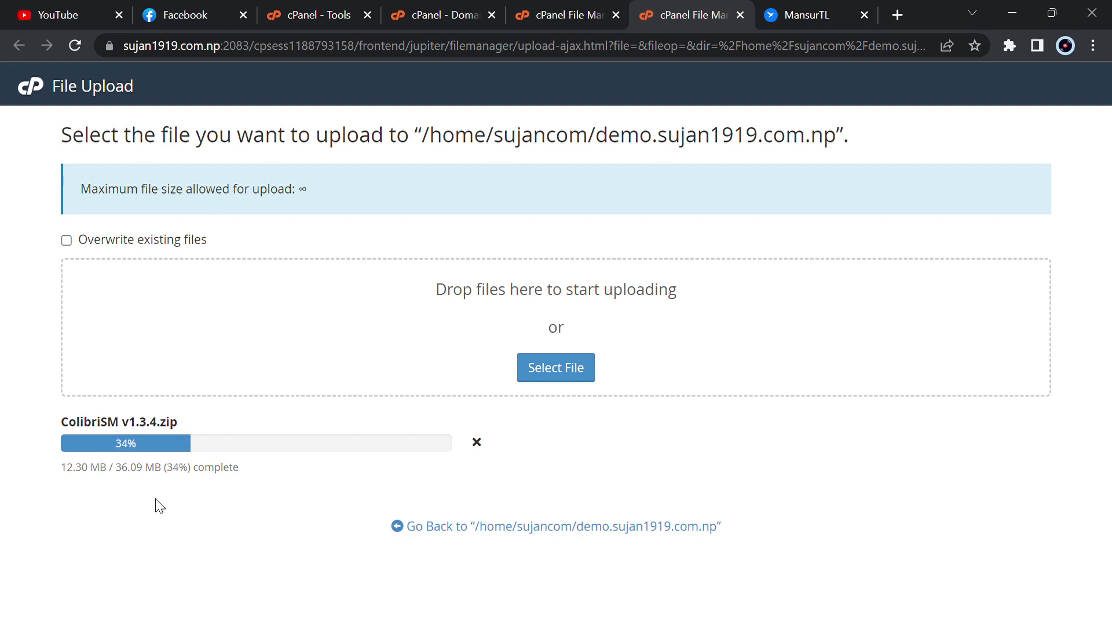
mouse_move(153, 500)
mouse_down()
mouse_move(99, 500)
mouse_move(211, 509)
mouse_up()
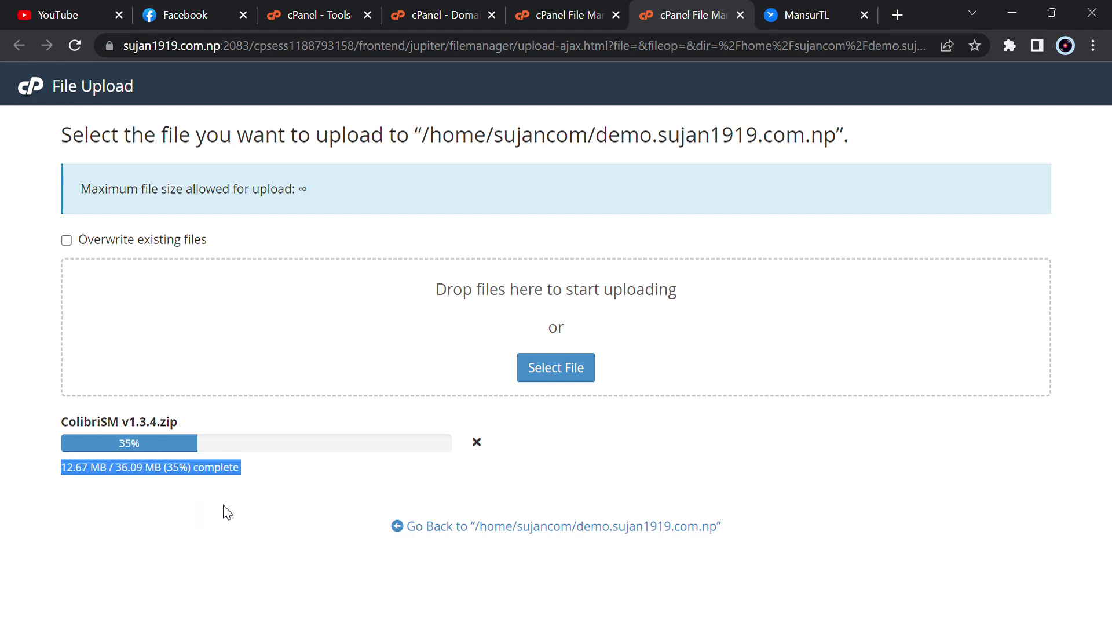
click(224, 511)
triple_click(269, 499)
click(271, 497)
drag(271, 497, 154, 480)
mouse_move(61, 467)
mouse_down()
mouse_move(89, 492)
mouse_move(228, 464)
mouse_move(102, 489)
mouse_move(262, 477)
mouse_up()
click(259, 473)
click(267, 479)
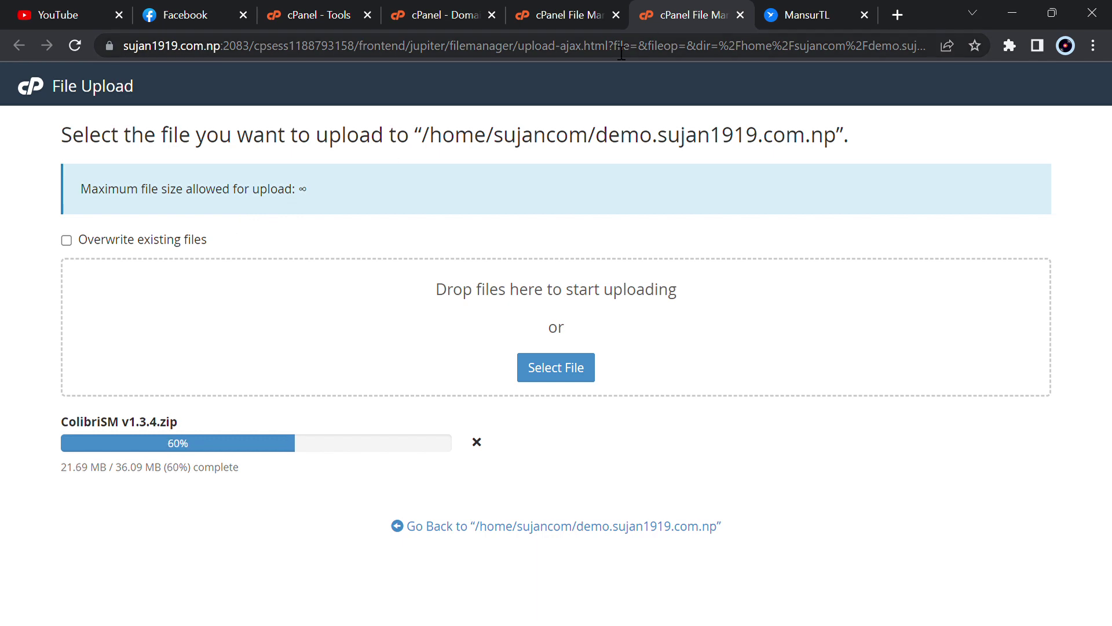
Step: Open the NullPHPScripts site in a new tab and scroll through its latest posts
click(899, 14)
text(s)
key(Return)
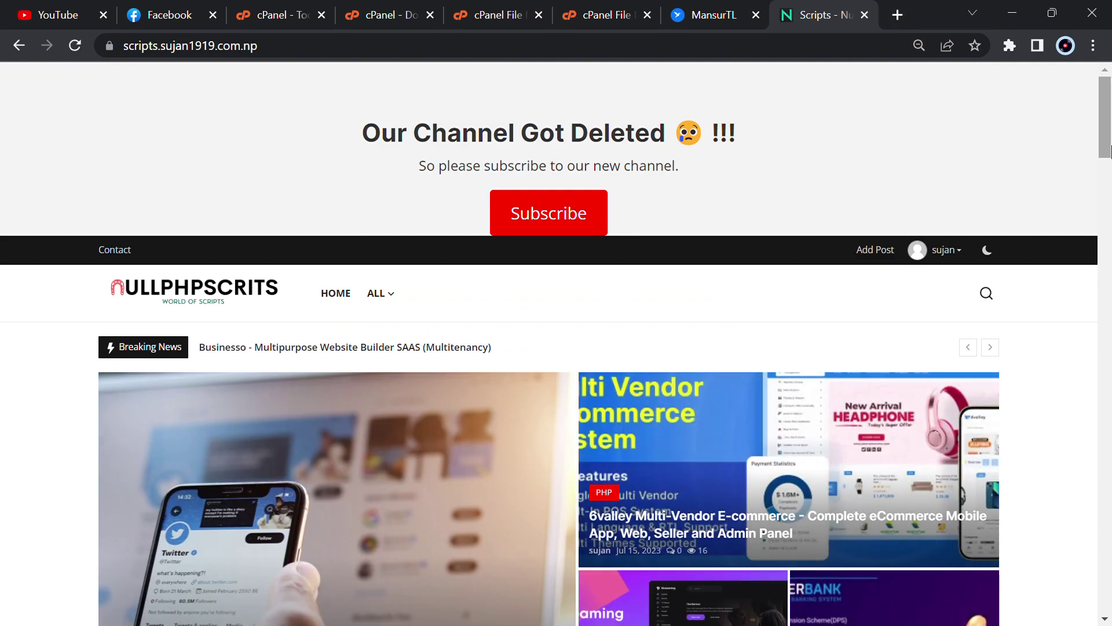
scroll(1109, 240, down, 10)
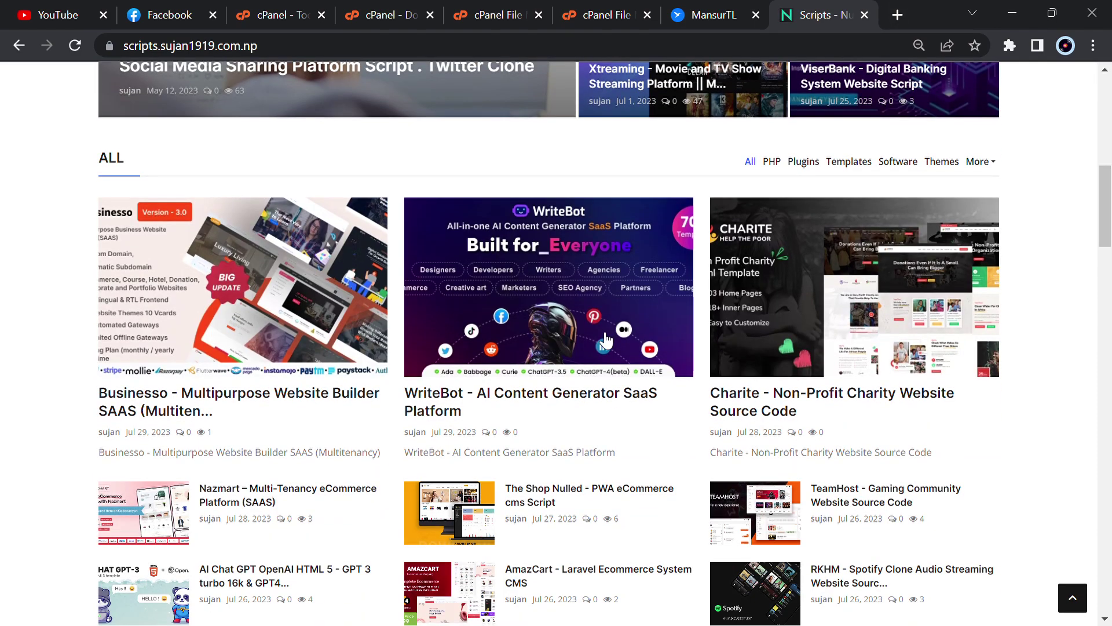
scroll(125, 505, down, 2)
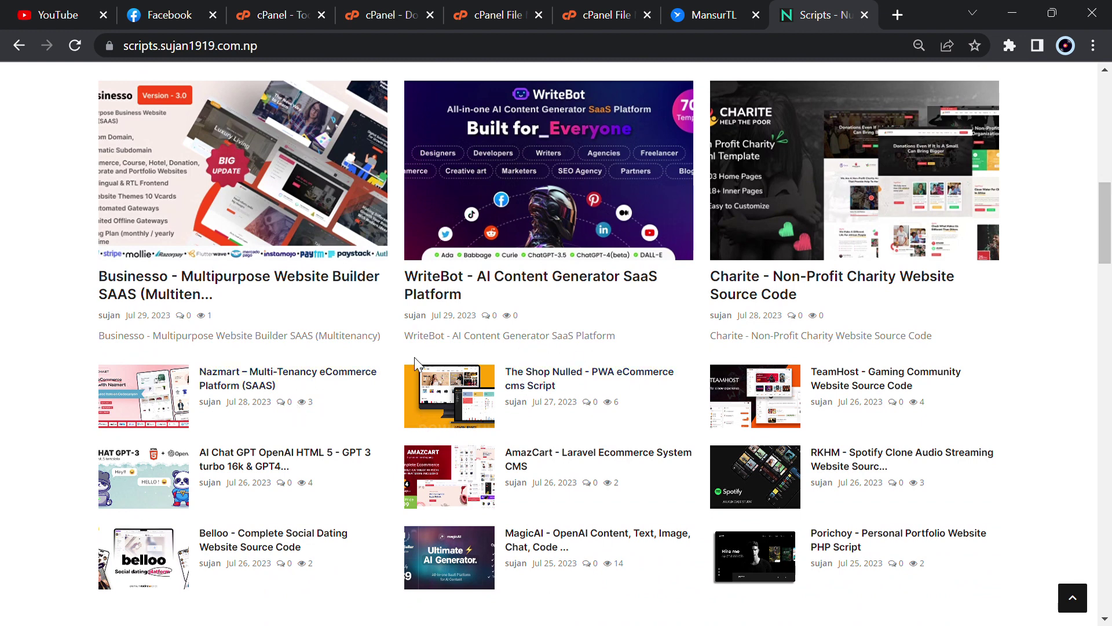
scroll(257, 393, down, 2)
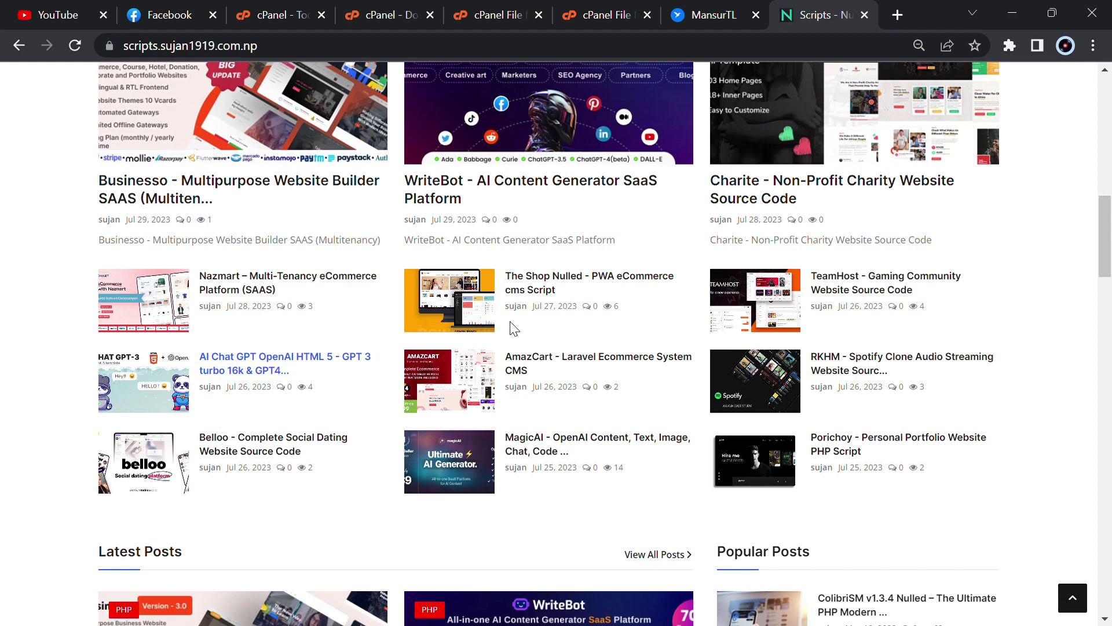
scroll(731, 330, down, 1)
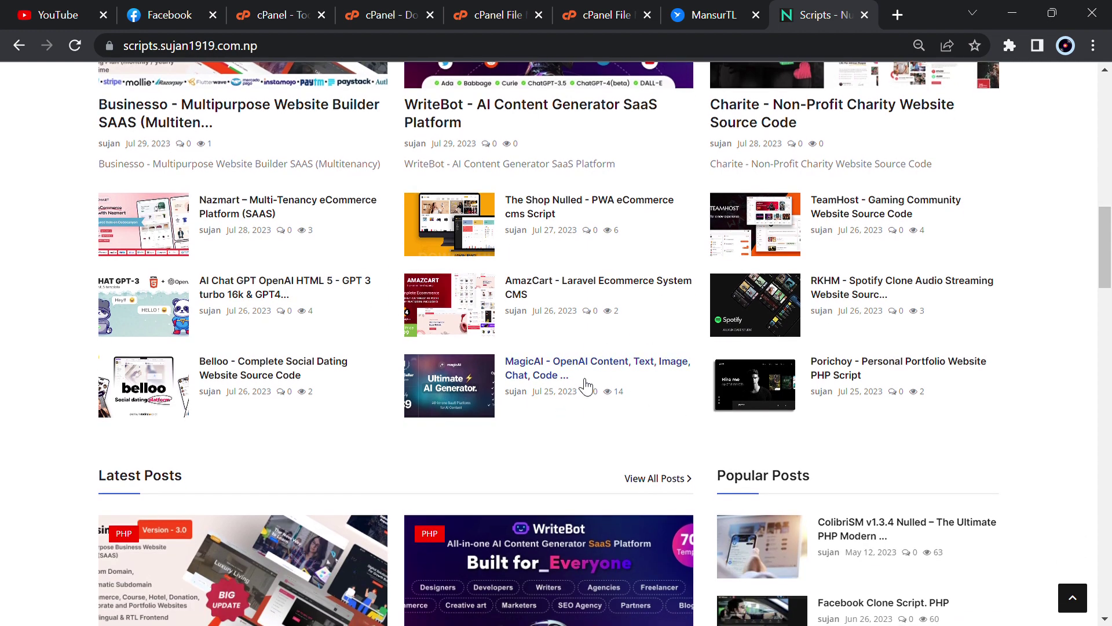
scroll(623, 394, down, 2)
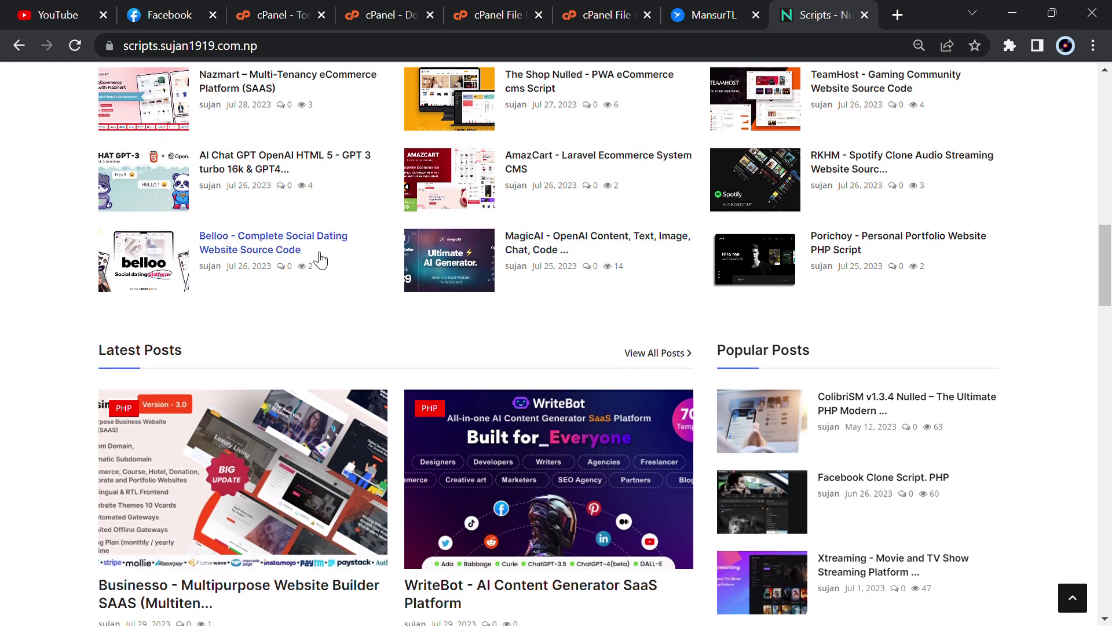
scroll(317, 256, down, 1)
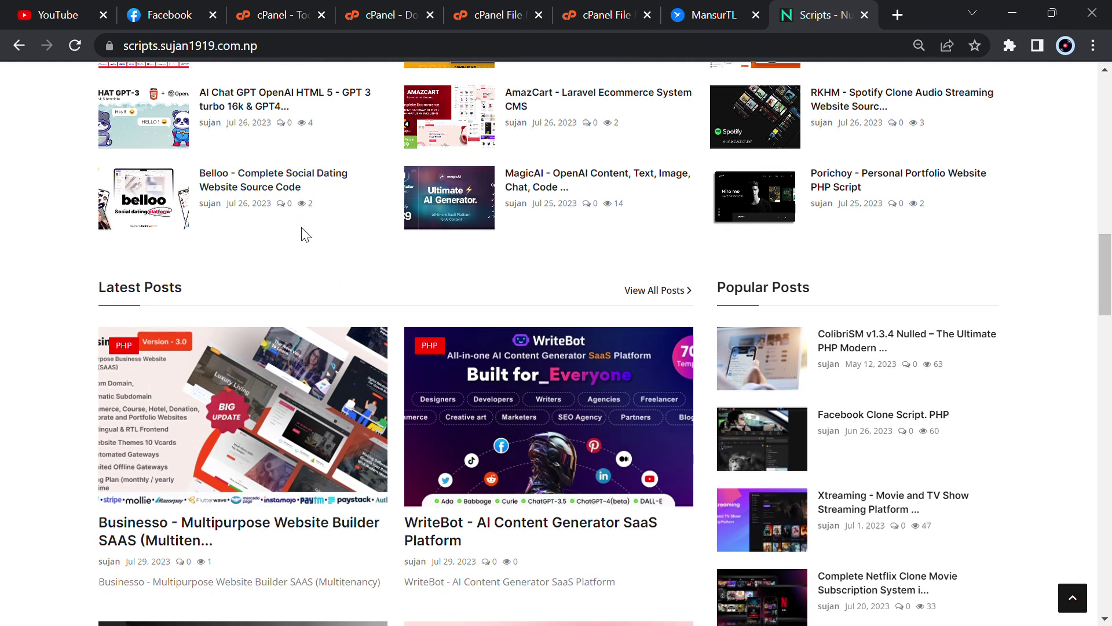
scroll(293, 251, down, 1)
scroll(290, 245, down, 1)
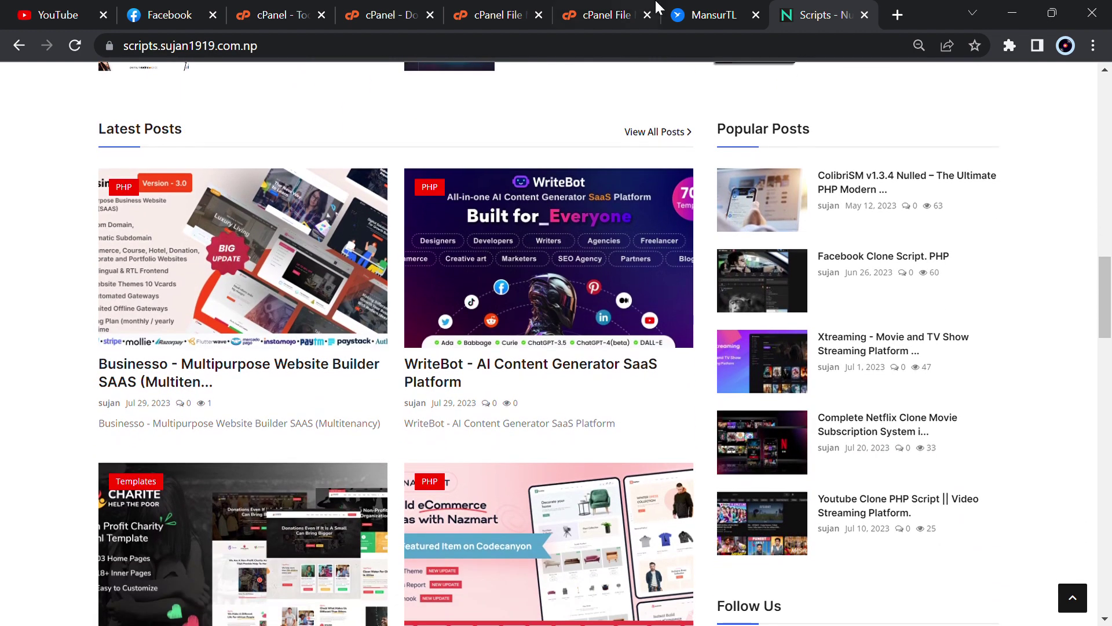
Step: Check upload progress, open the WriteBot post, then view the MansurTL ColibriSM profile
click(588, 12)
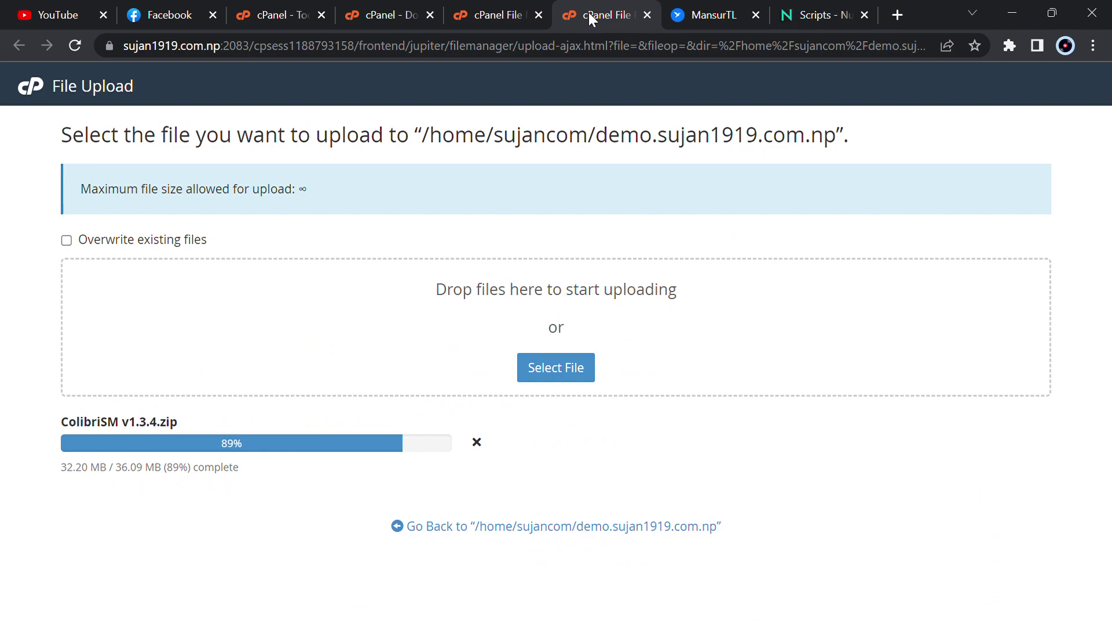
click(814, 8)
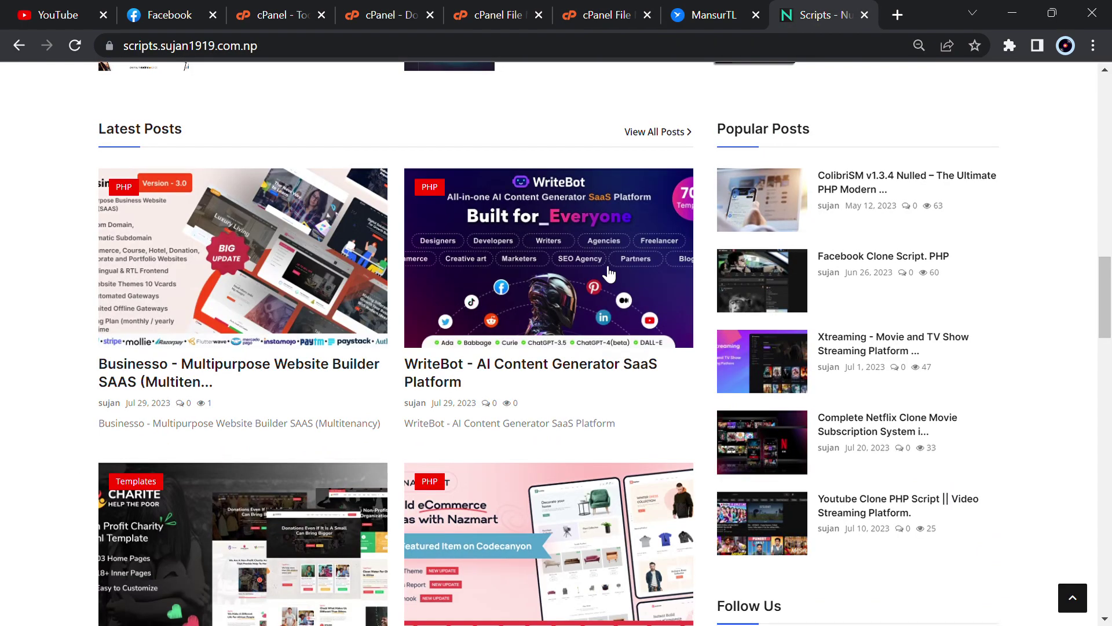
click(641, 169)
scroll(643, 174, down, 1)
scroll(643, 174, left, 5)
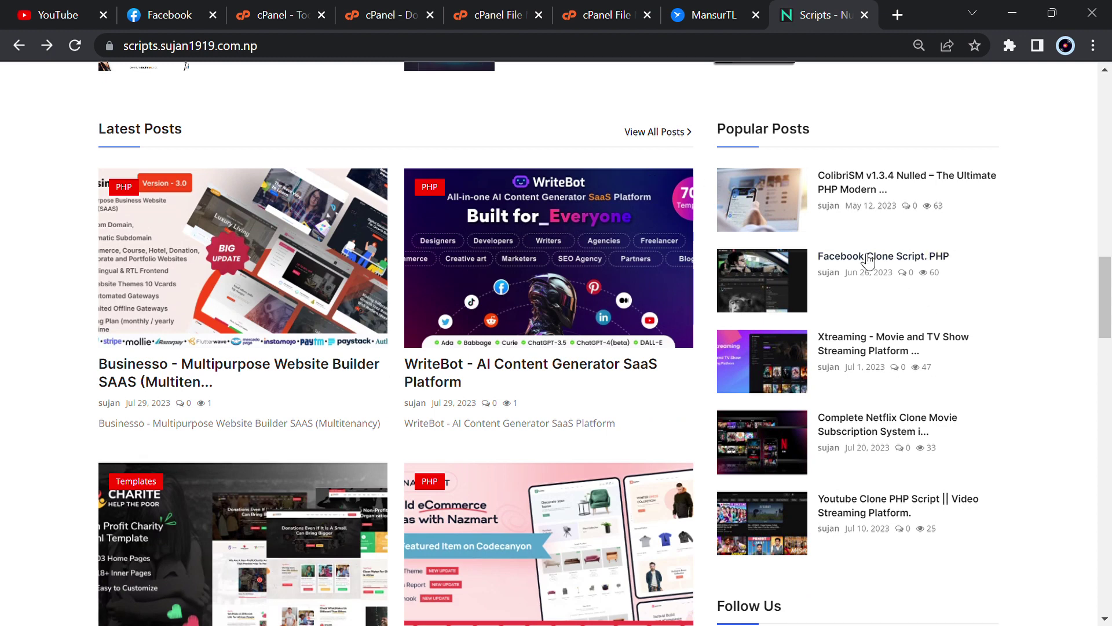
click(706, 8)
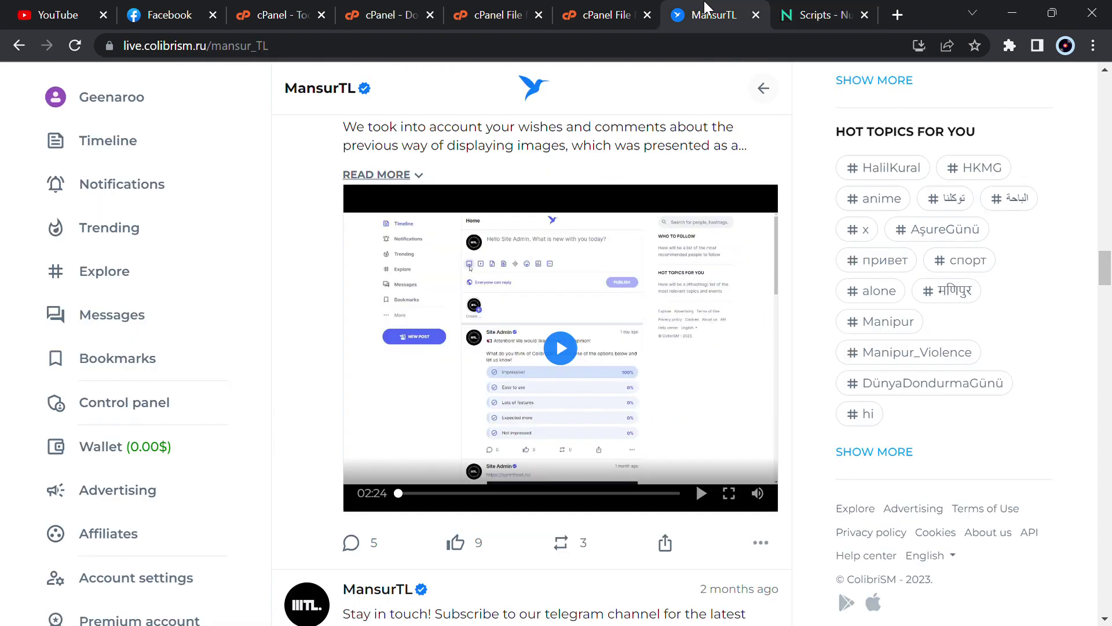
Step: Extract the finished ColibriSM zip into the demo subdomain folder
click(595, 7)
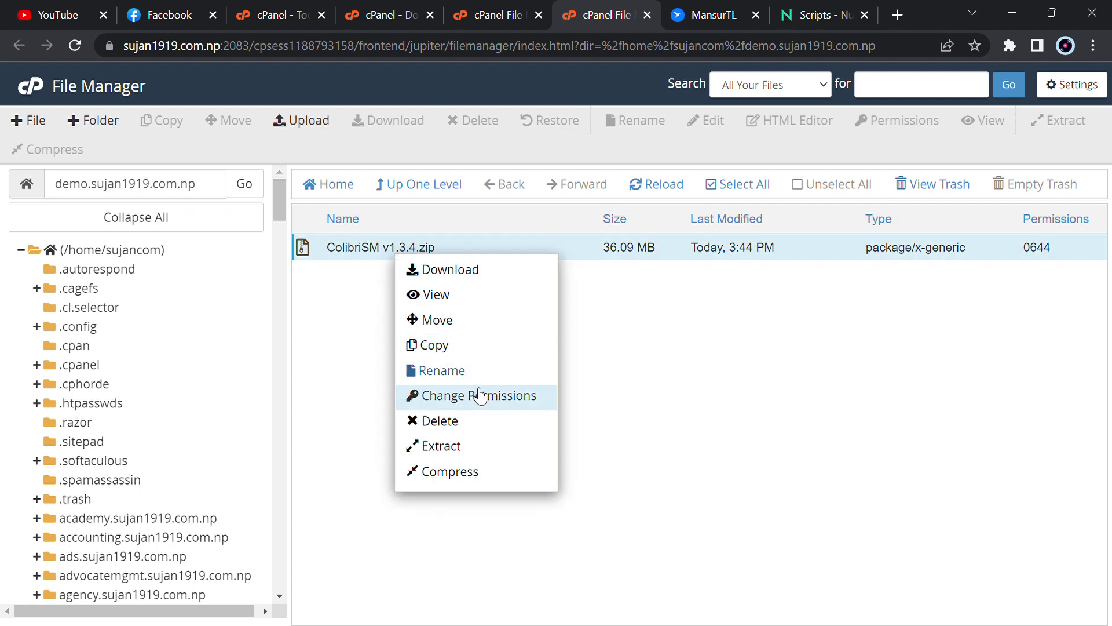
click(462, 448)
key(Return)
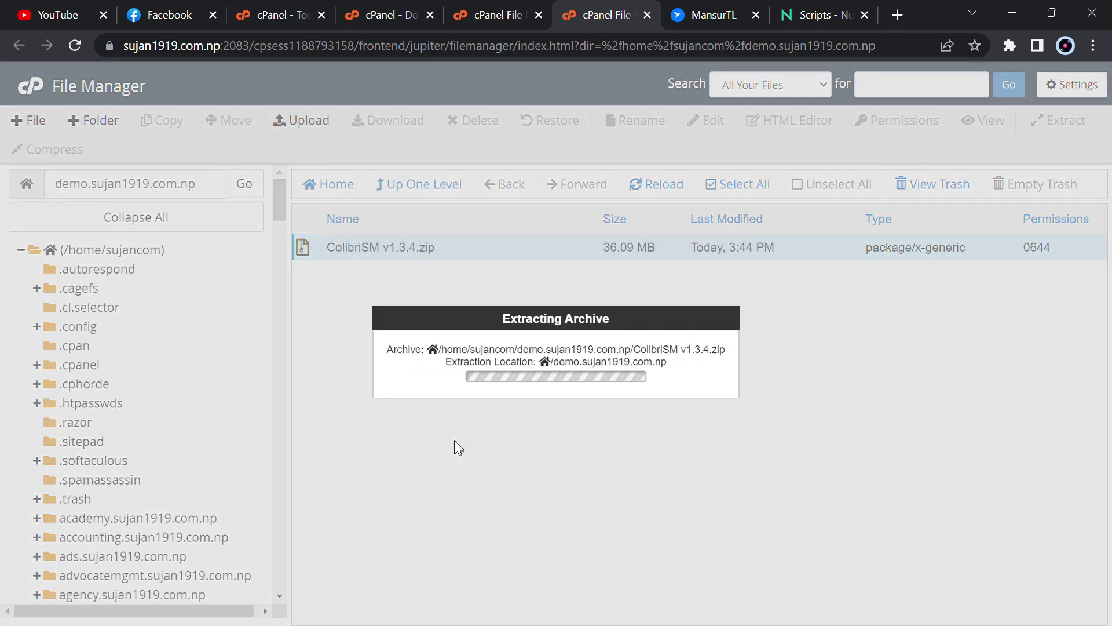
key(Return)
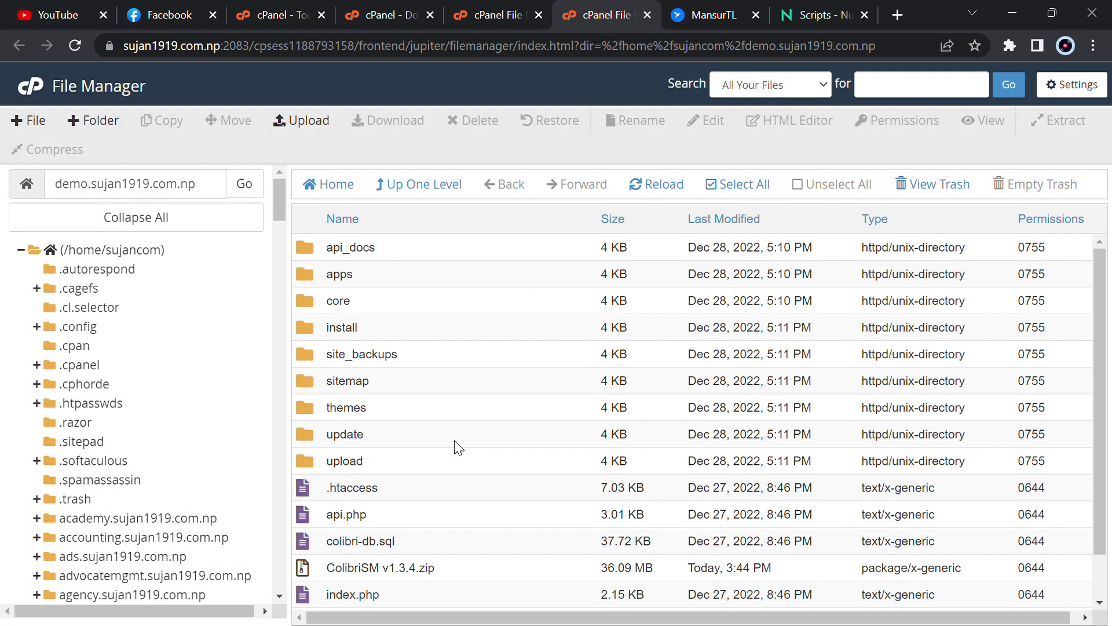
Step: Close the empty File Manager tab and load demo.sujan1919.com.np, which shows a database error
click(495, 14)
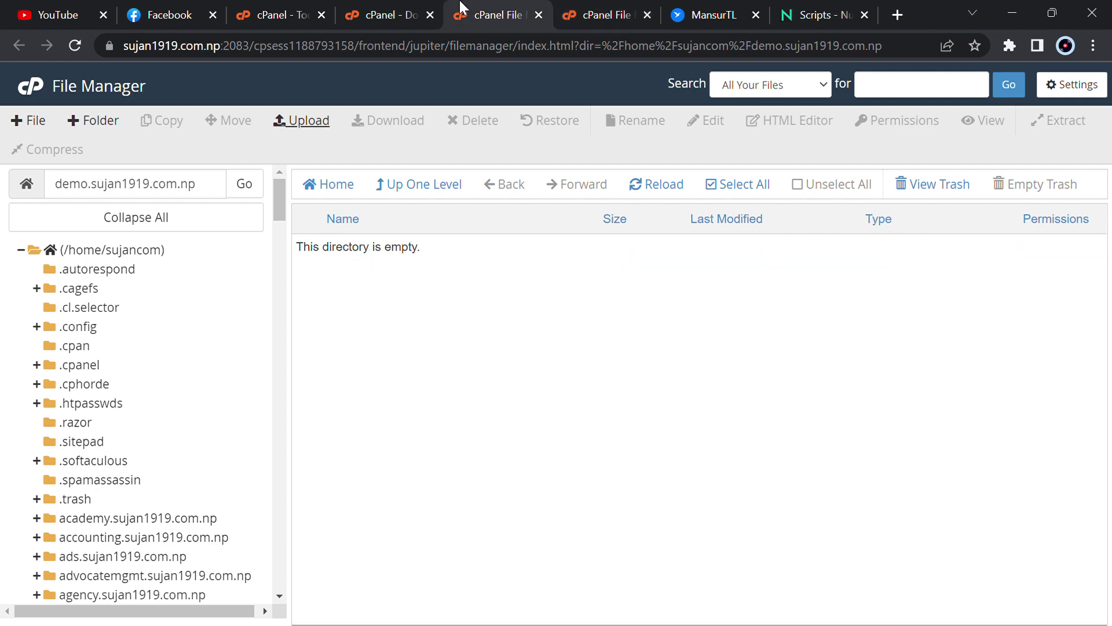
key(ctrl+w)
click(408, 7)
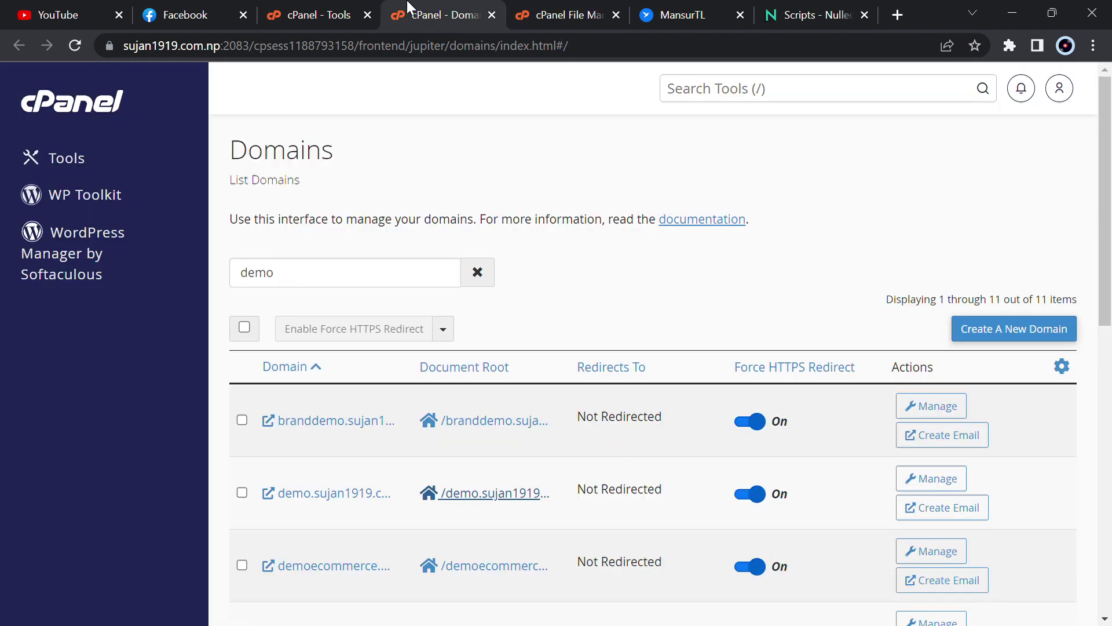
click(346, 501)
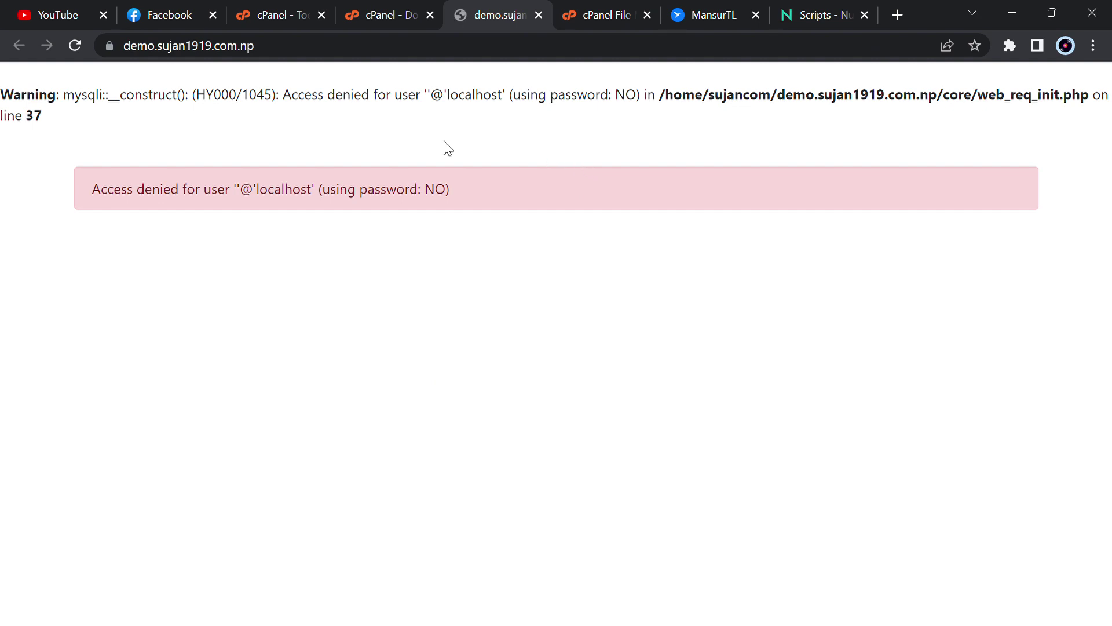
Step: Return to the demo site's error page and load its /install installer
click(605, 7)
scroll(391, 418, down, 2)
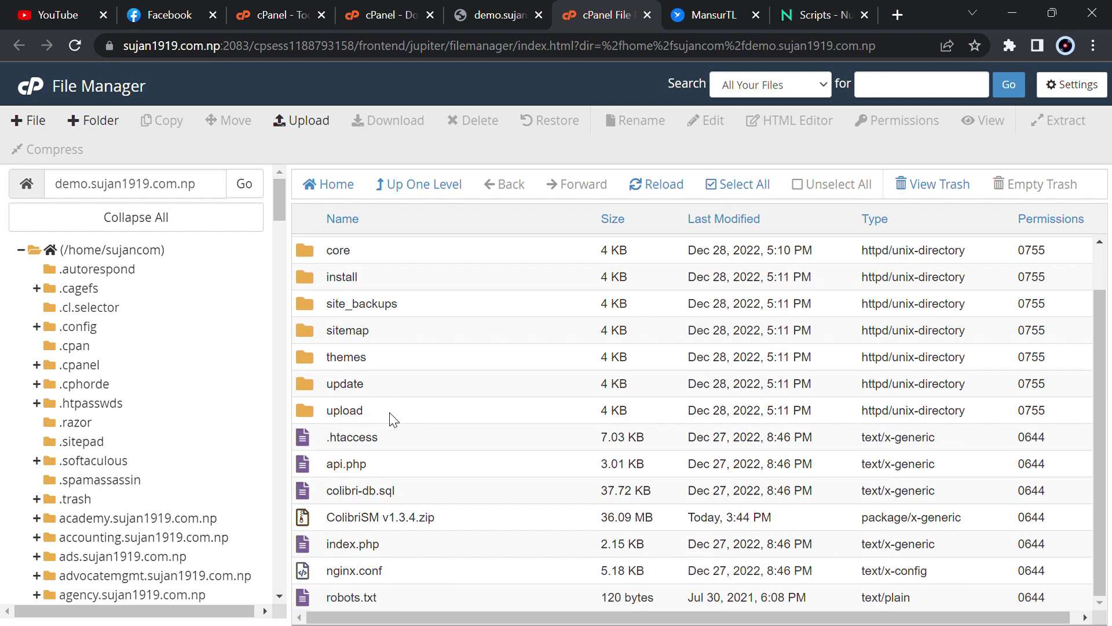
scroll(392, 419, up, 1)
click(498, 14)
click(410, 56)
click(410, 60)
key(End)
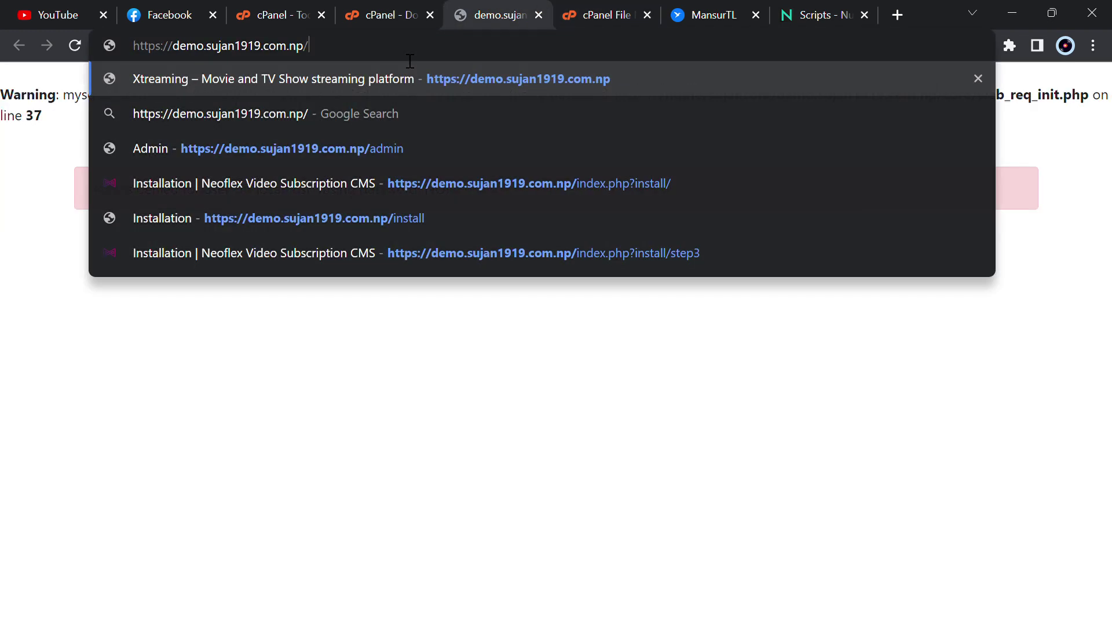
text(instal)
key(Return)
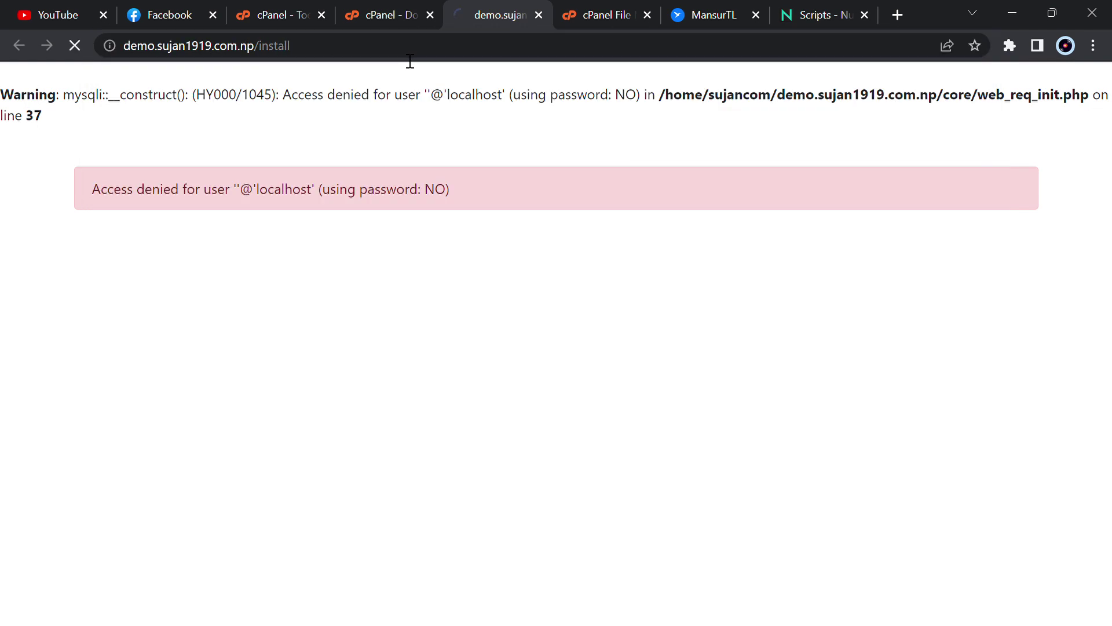
Step: Accept the terms of use and pass the requirements check
scroll(438, 367, down, 3)
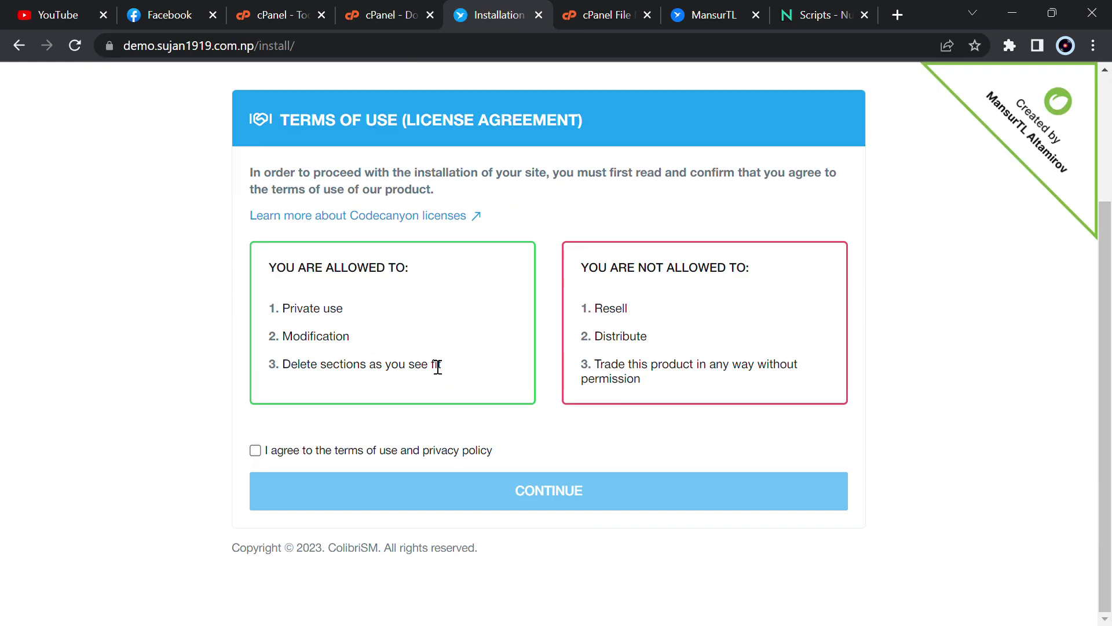
click(317, 452)
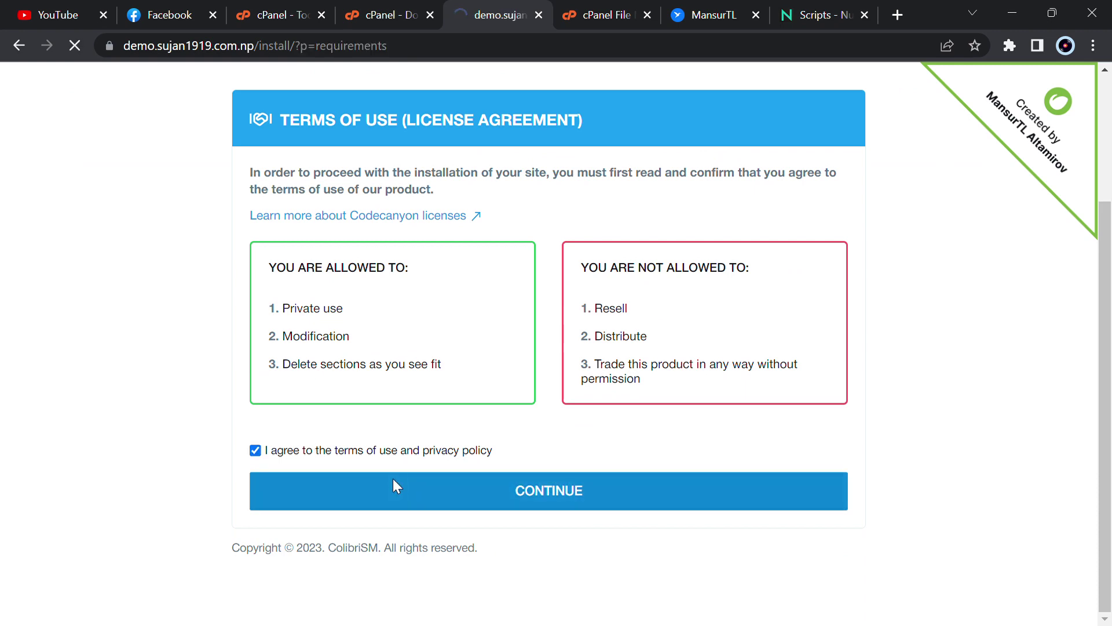
click(322, 487)
scroll(400, 487, down, 3)
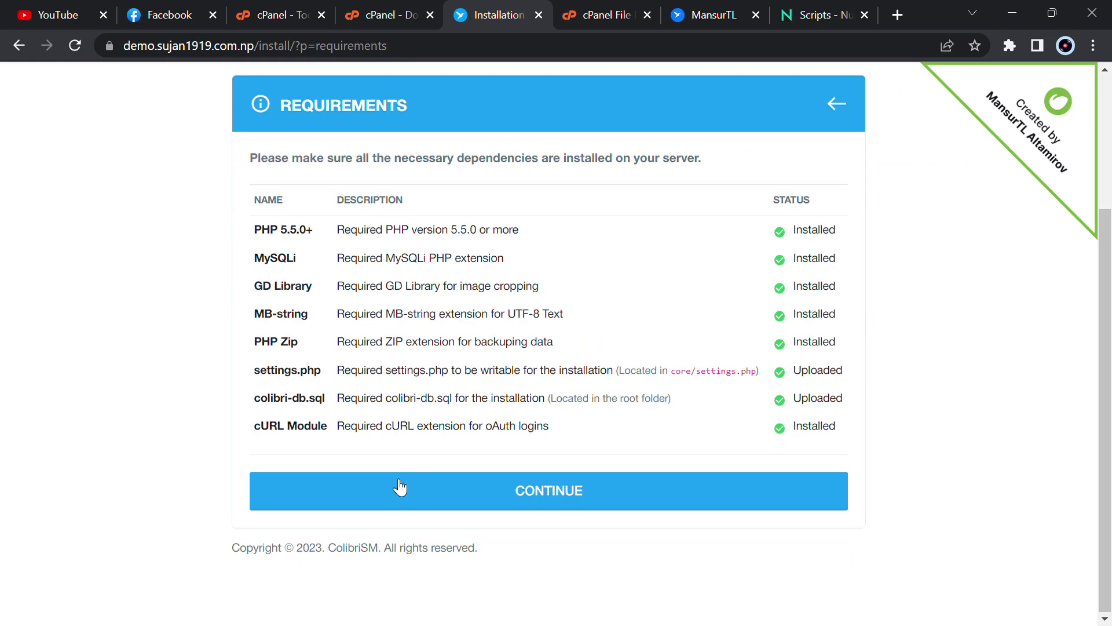
click(486, 508)
scroll(482, 284, down, 5)
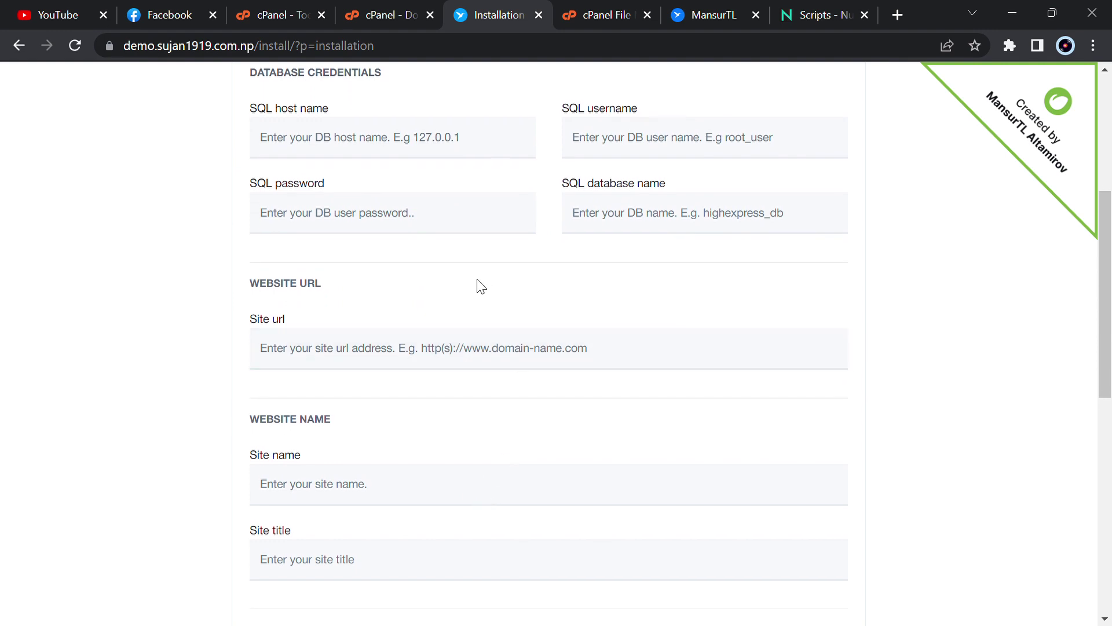
click(390, 139)
text(localhost)
click(638, 139)
text(sujancom_demouser)
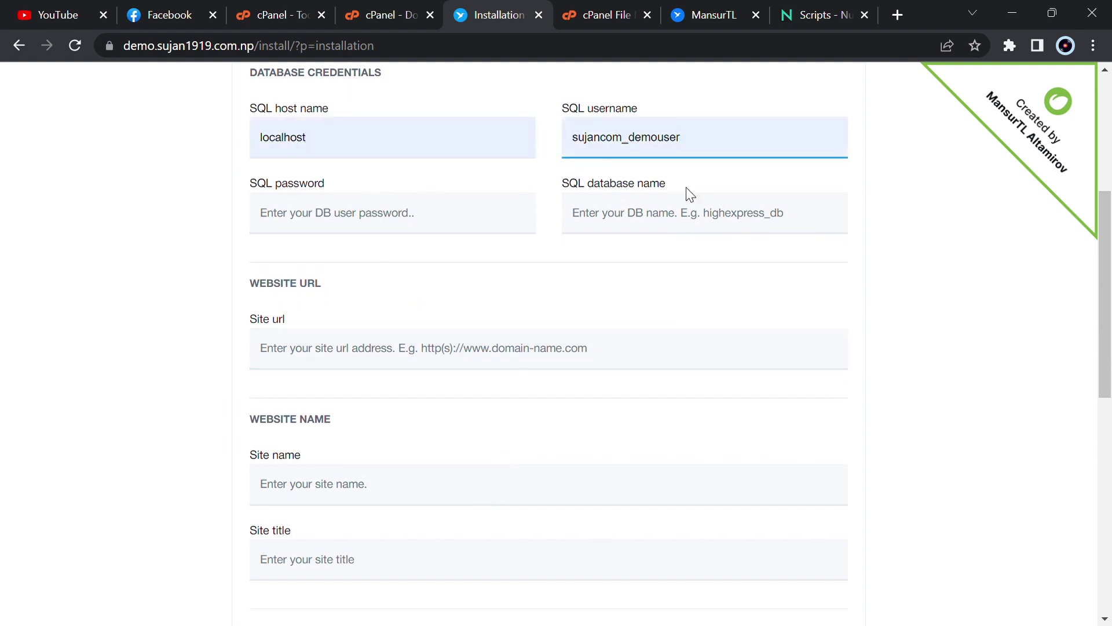
click(413, 227)
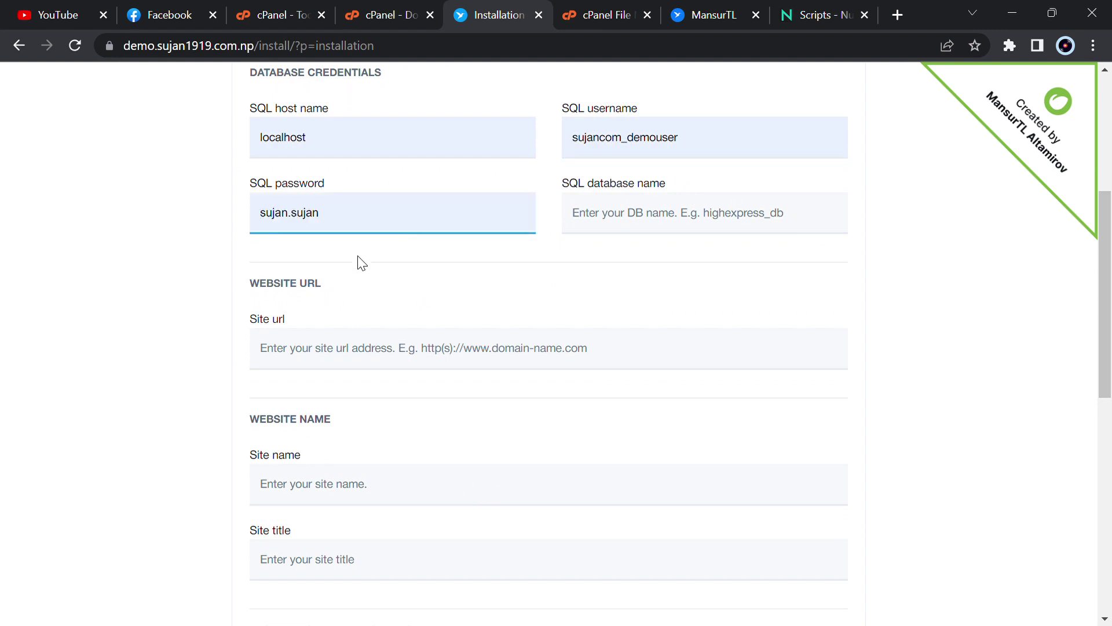
Step: Set the SQL database name to sujancom_demo from the copied username
click(606, 212)
click(726, 144)
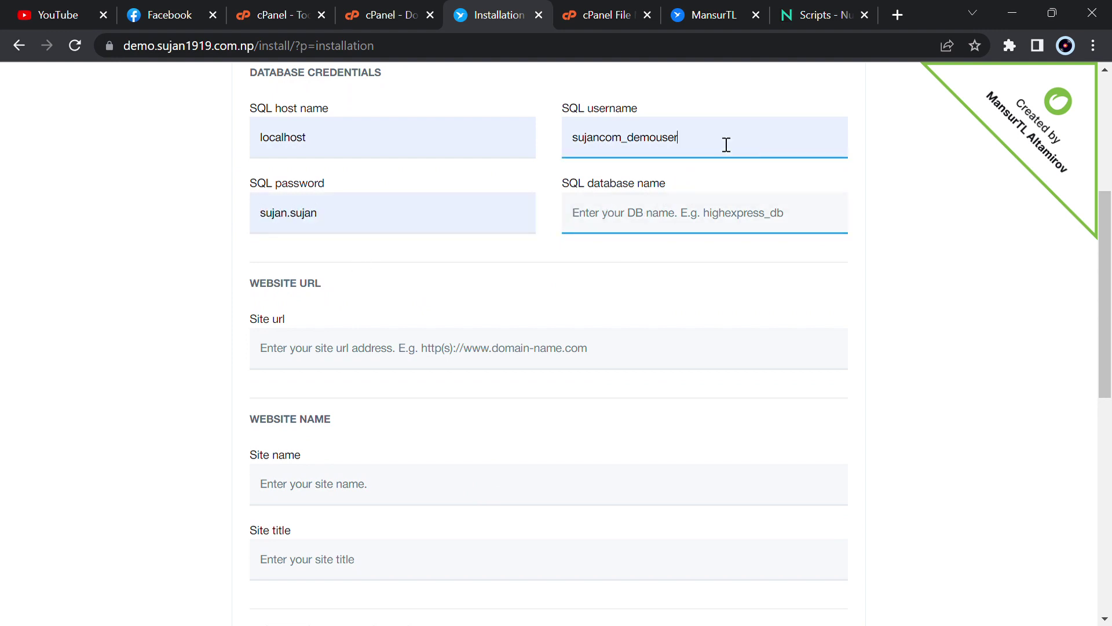
key(ctrl+a)
key(ctrl+c)
key(Tab)
key(Tab)
key(ctrl+v)
key(BackSpace)
key(BackSpace)
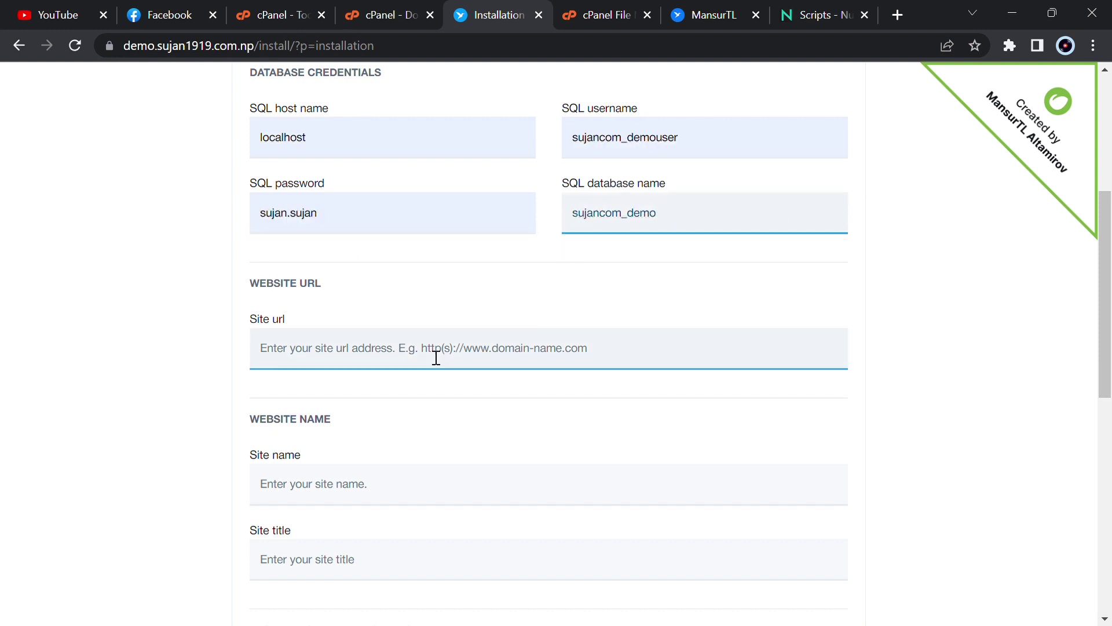
Step: Fill the Site url with the demo site's base address
click(436, 355)
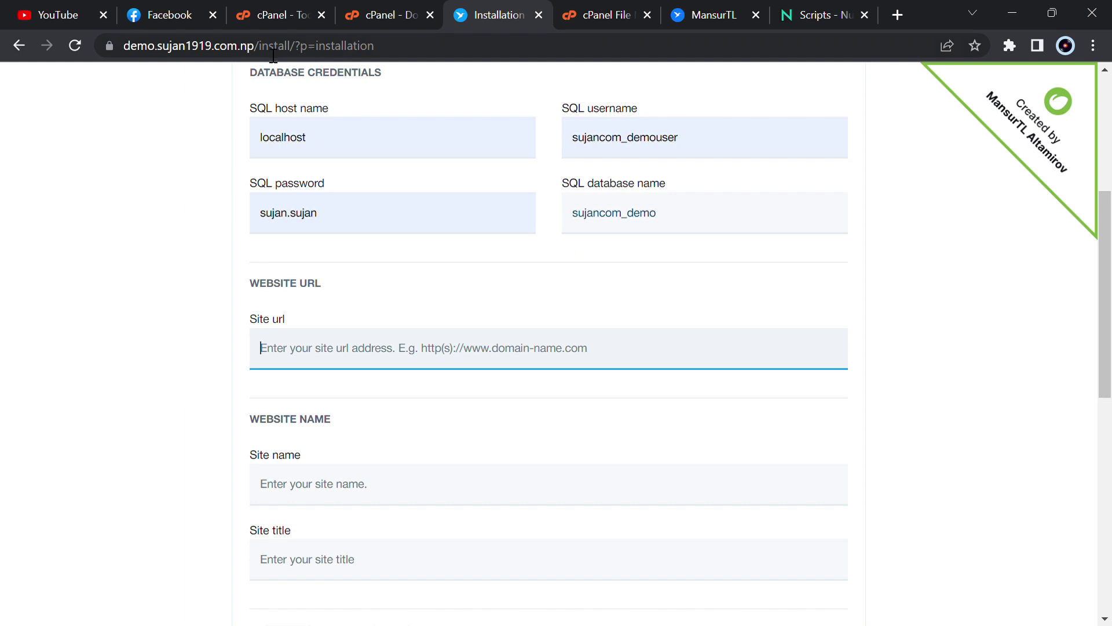
drag(270, 46, 123, 46)
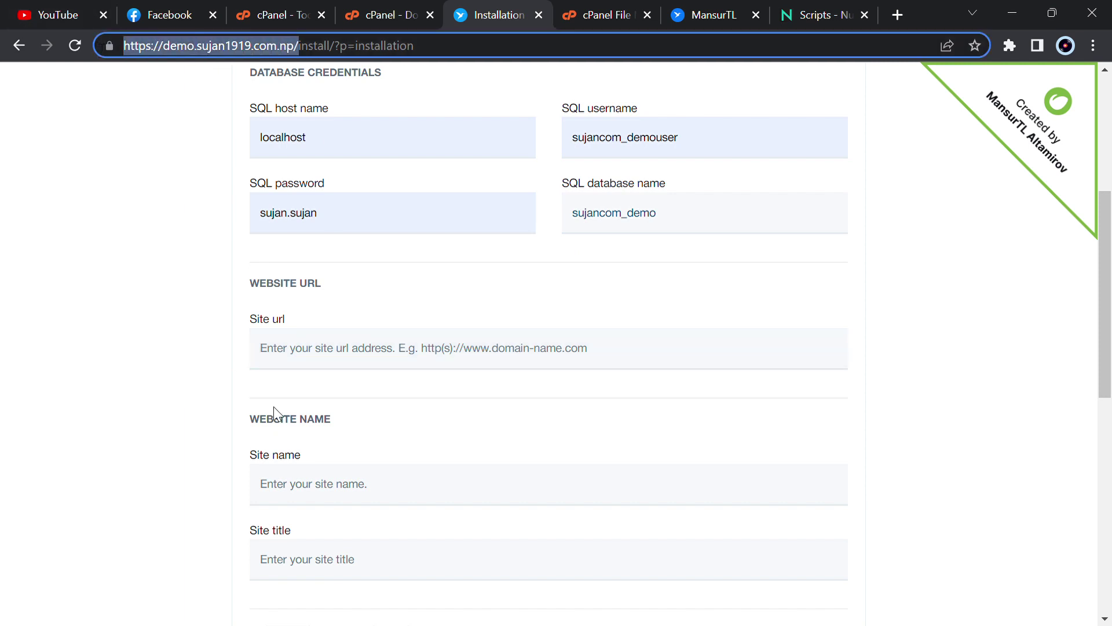
key(ctrl+c)
click(357, 348)
key(ctrl+v)
Step: Set both the Site name and Site title to tweet
scroll(357, 346, down, 2)
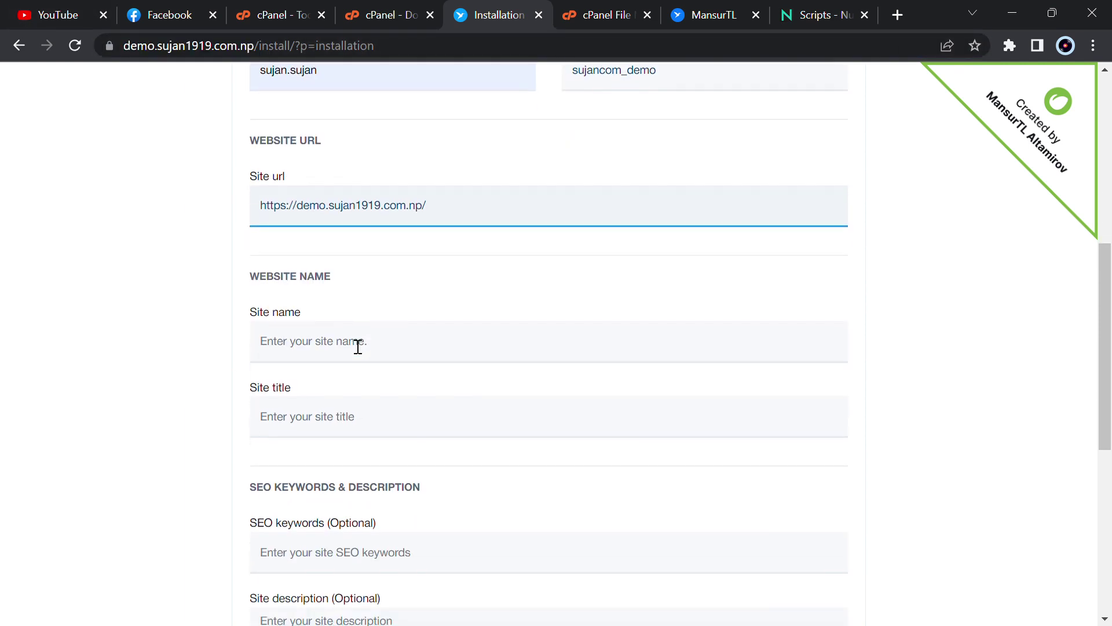
click(357, 347)
text(tweet)
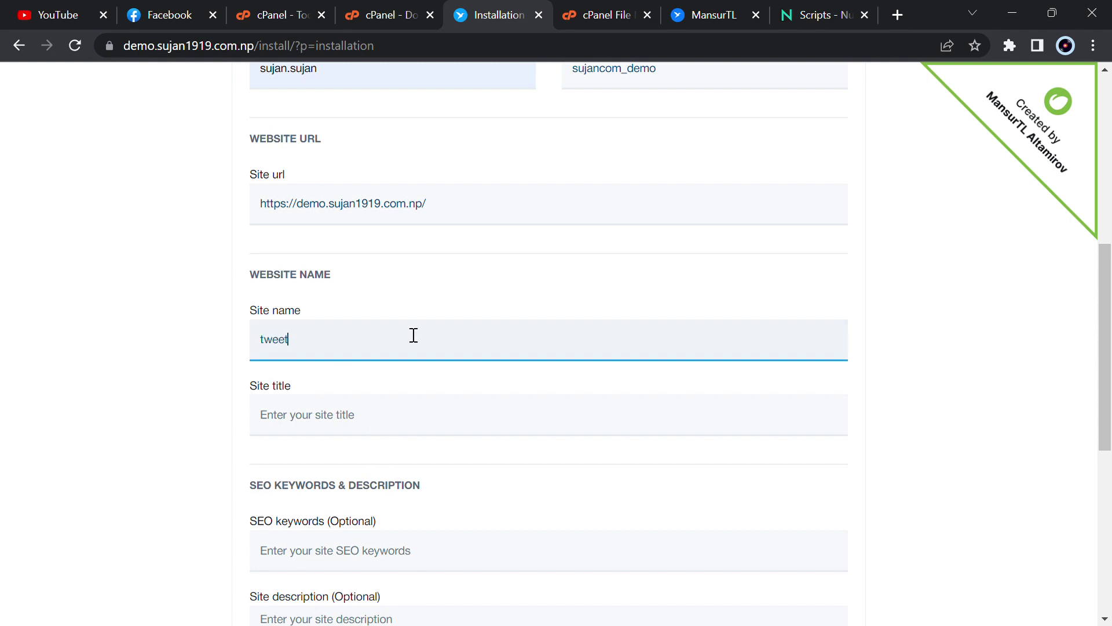
key(Tab)
text(twee)
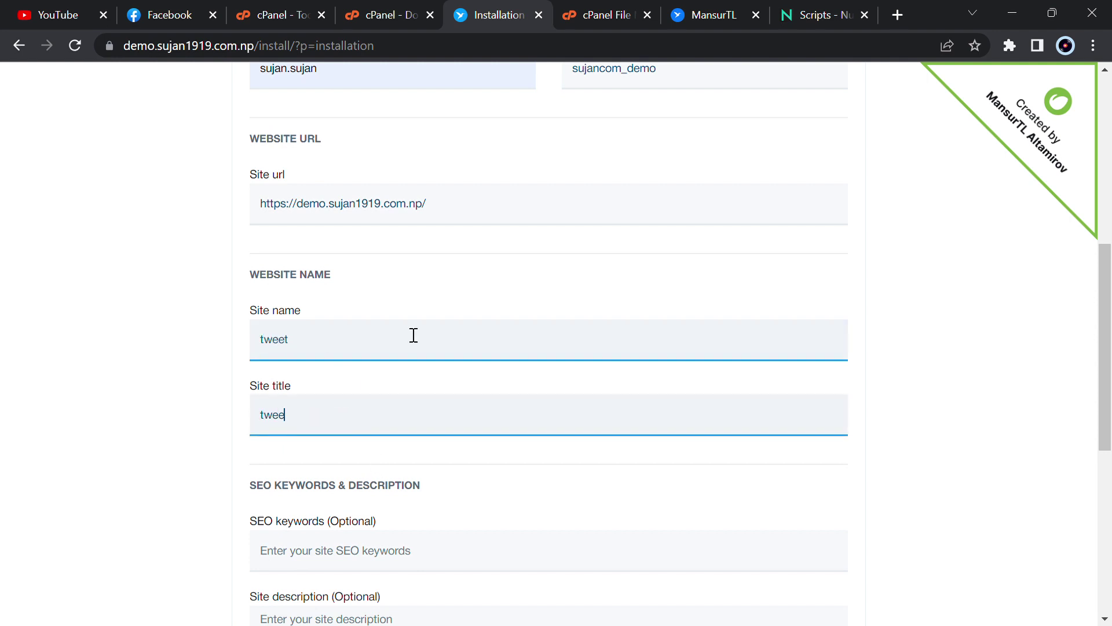
text(t)
scroll(413, 334, down, 5)
Step: Enter the administrator's site e-mail and password and run the installation
click(441, 278)
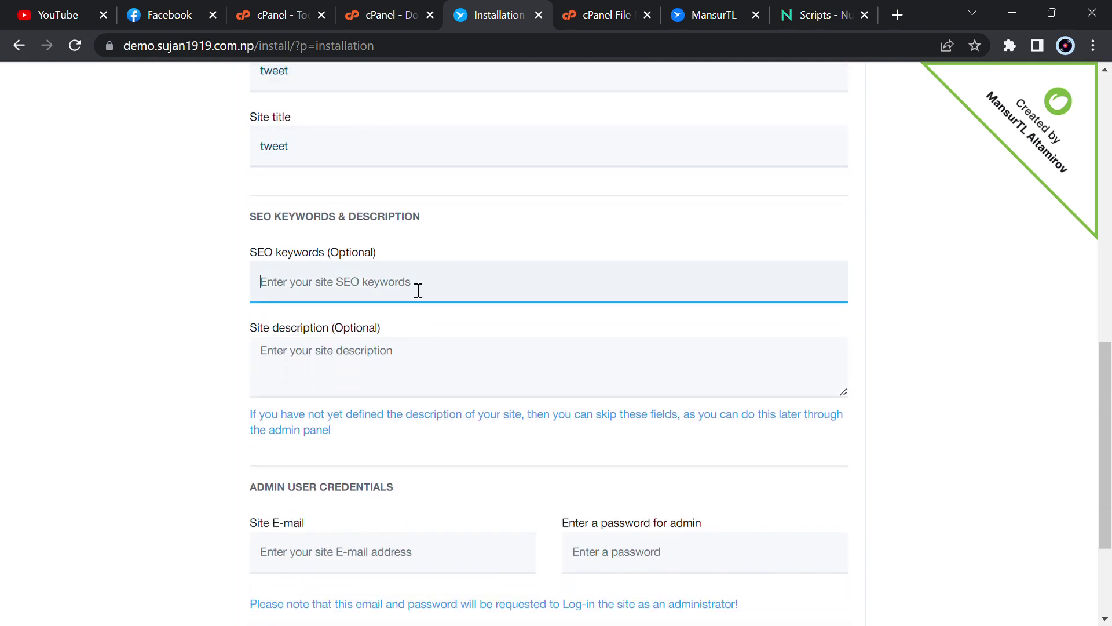
scroll(377, 348, down, 3)
scroll(406, 231, down, 1)
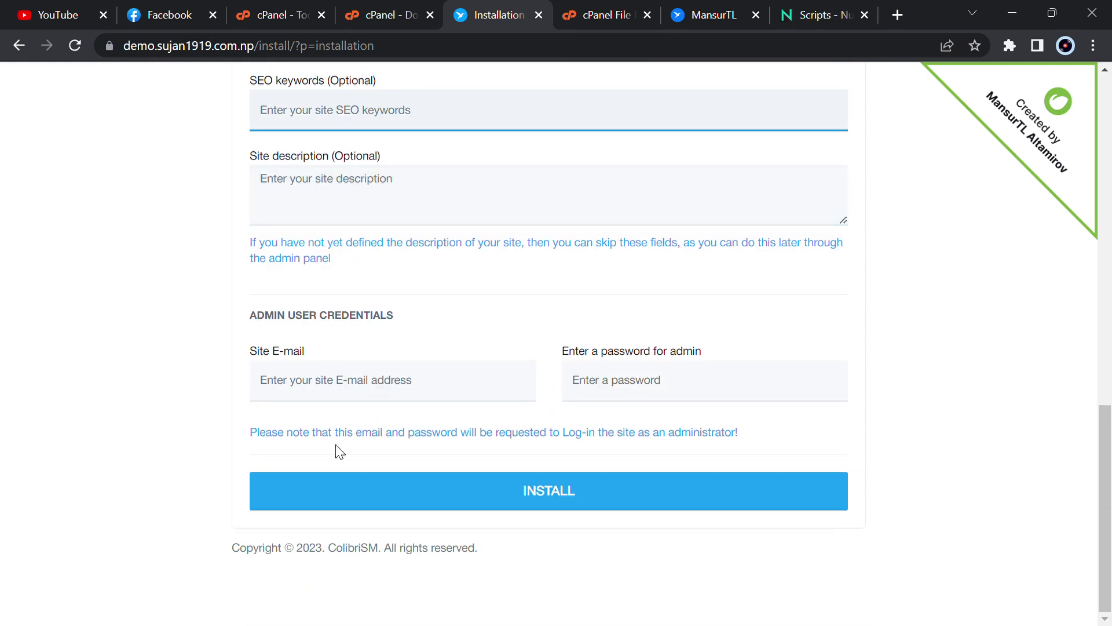
click(358, 373)
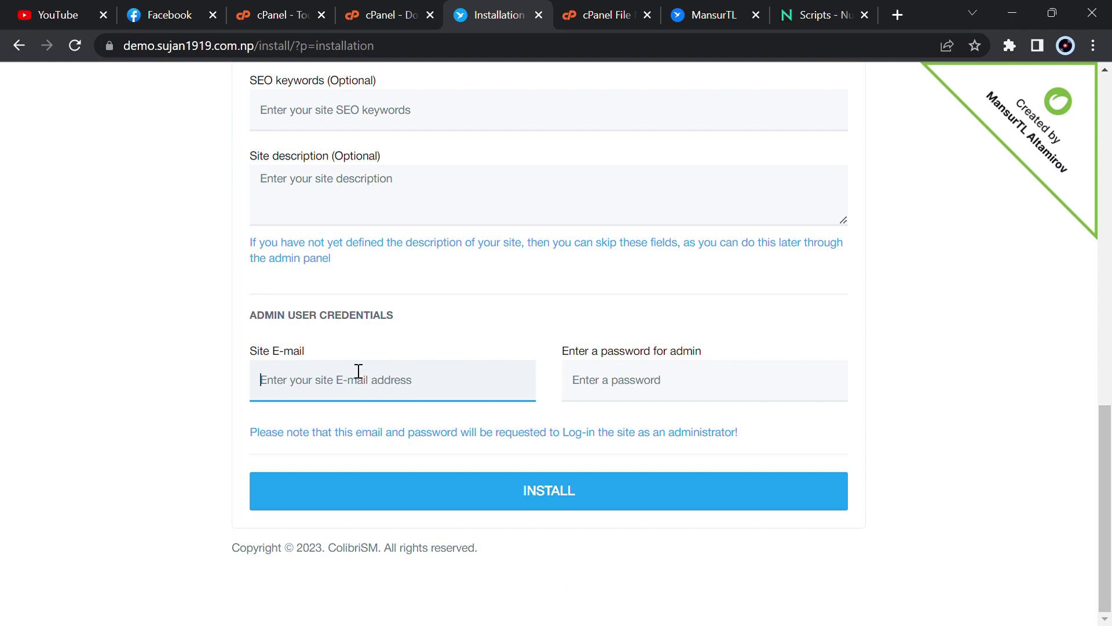
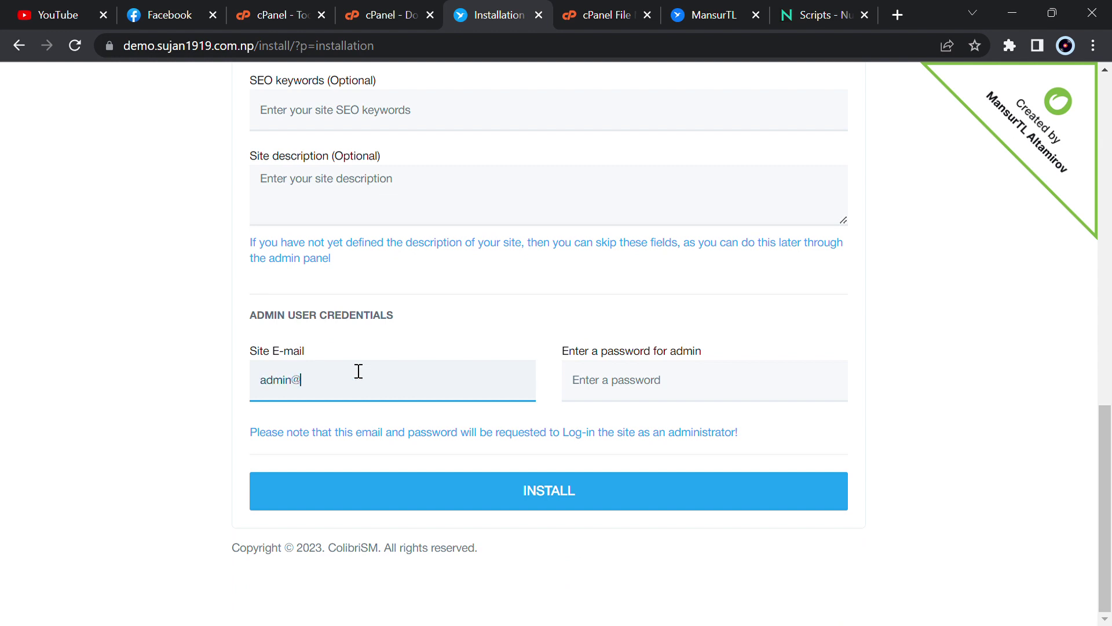
key(Tab)
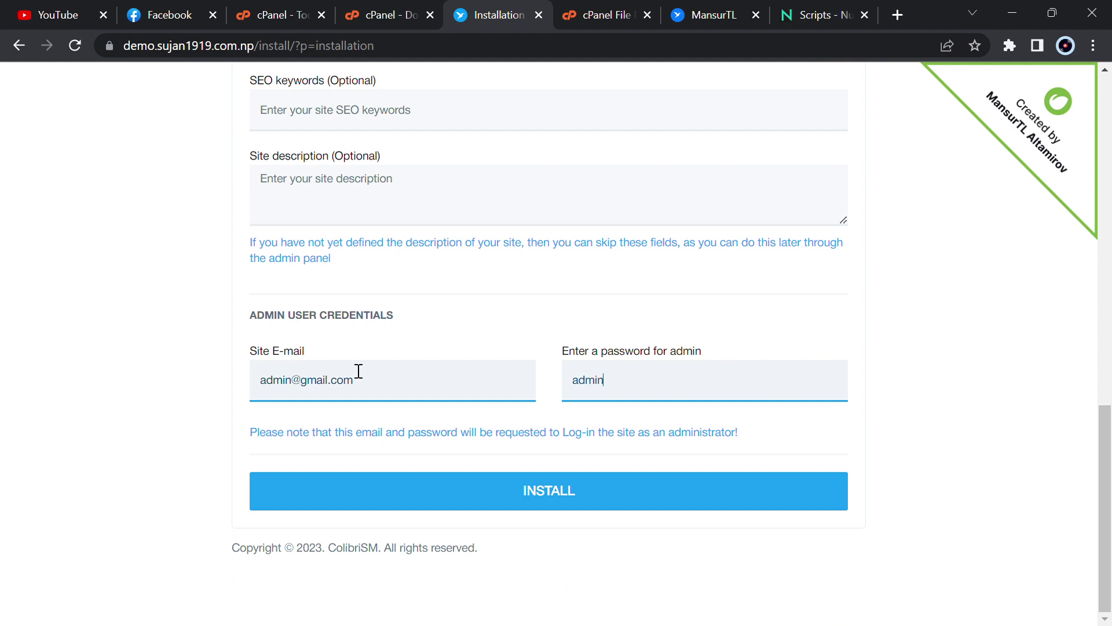
click(501, 487)
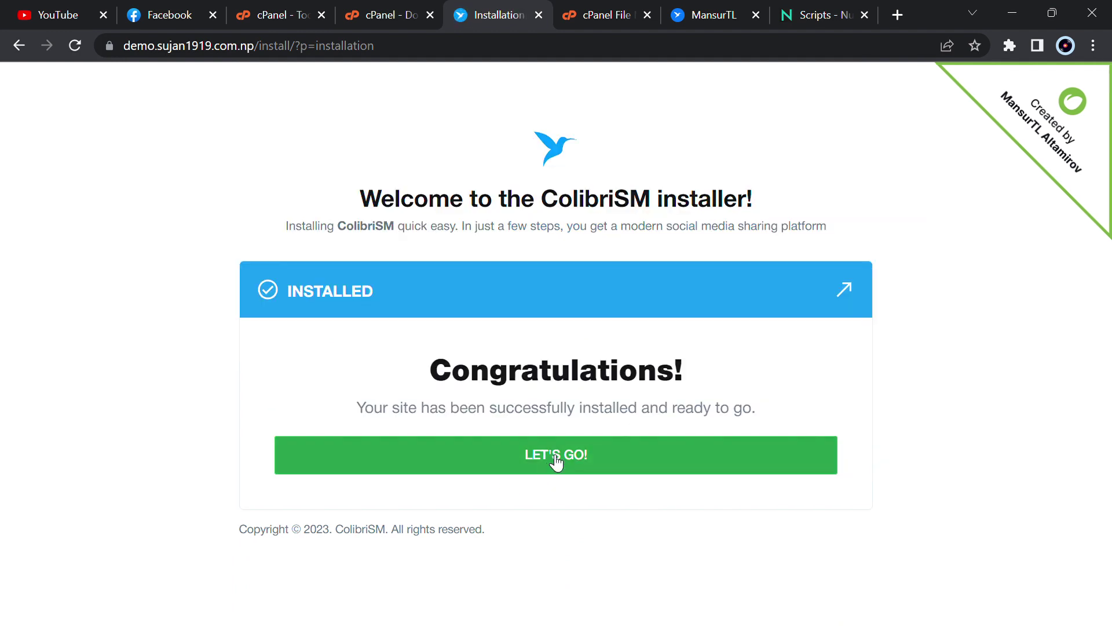
Step: Go to the newly installed site and accept the cookie notice
click(549, 454)
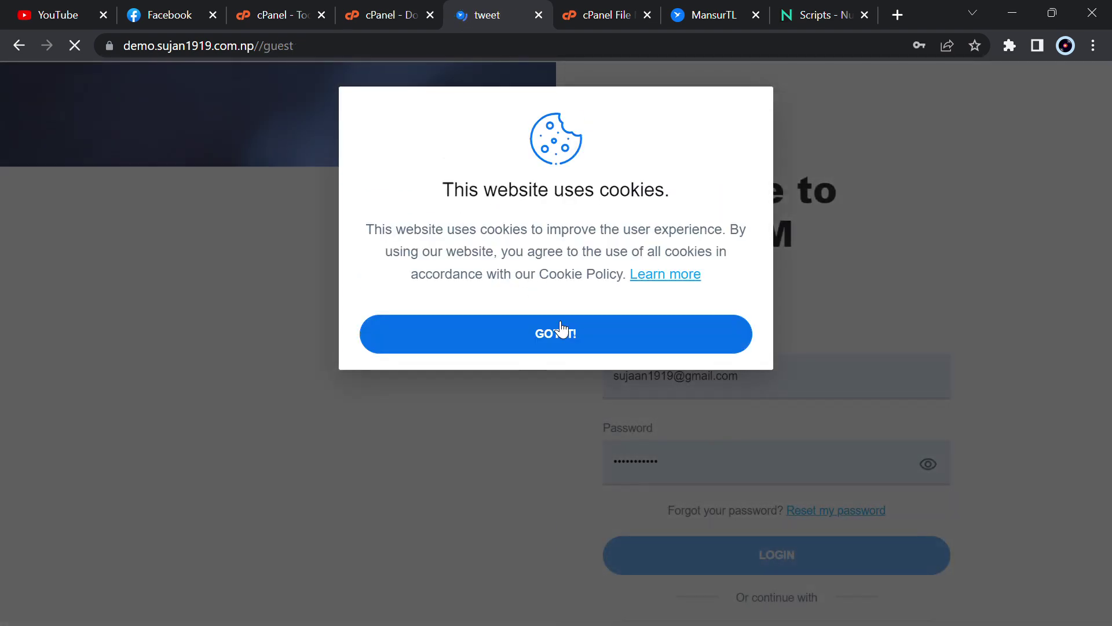
click(562, 328)
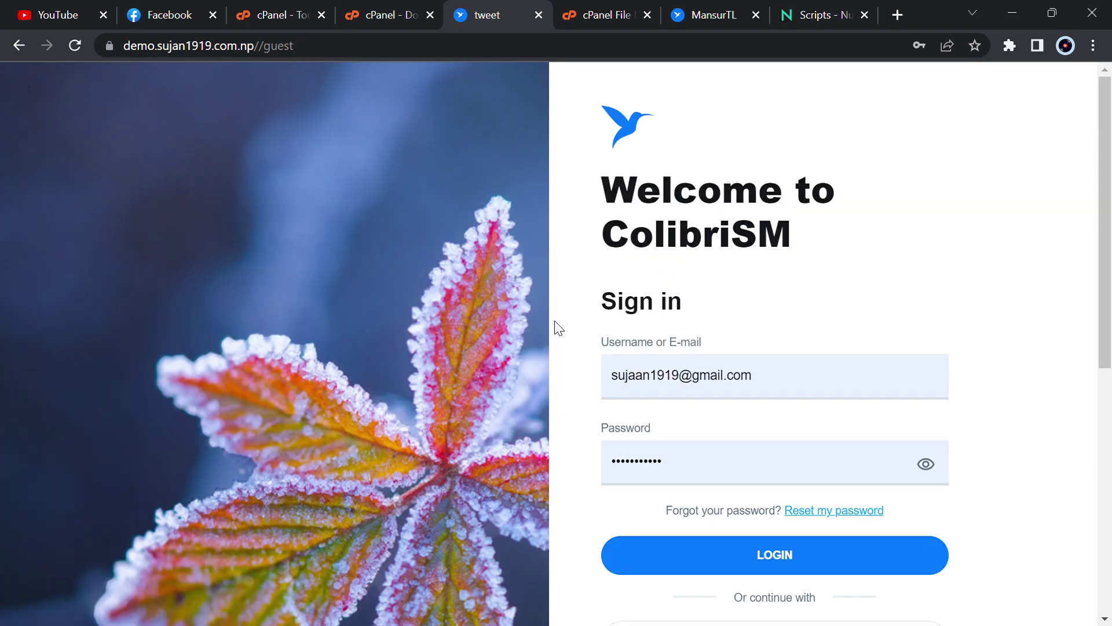
scroll(748, 296, down, 3)
scroll(749, 298, up, 3)
click(777, 385)
triple_click(779, 385)
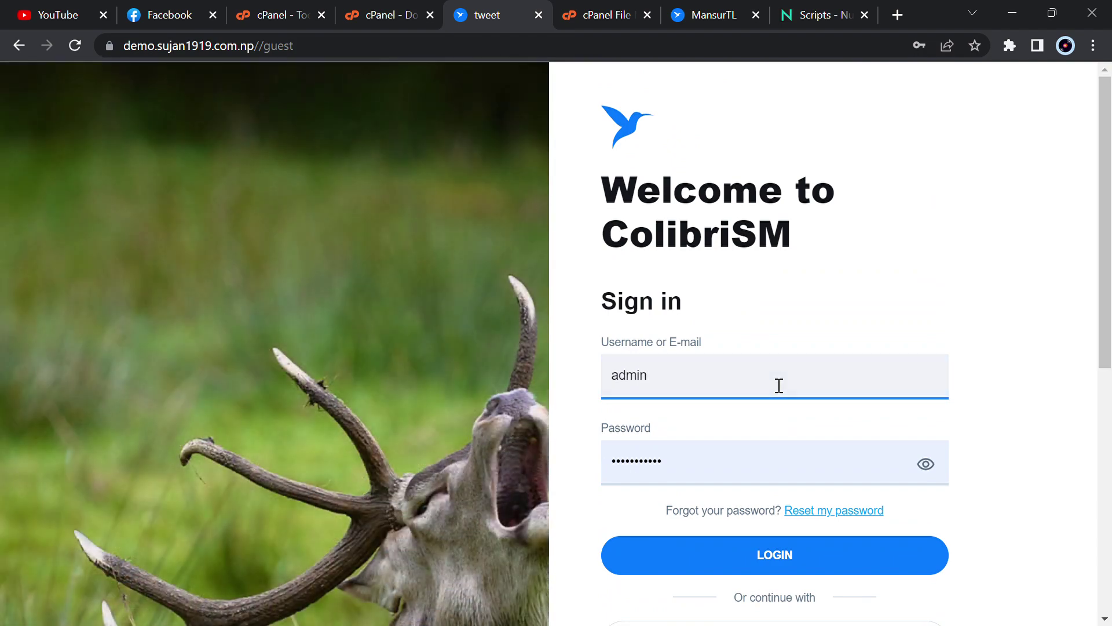
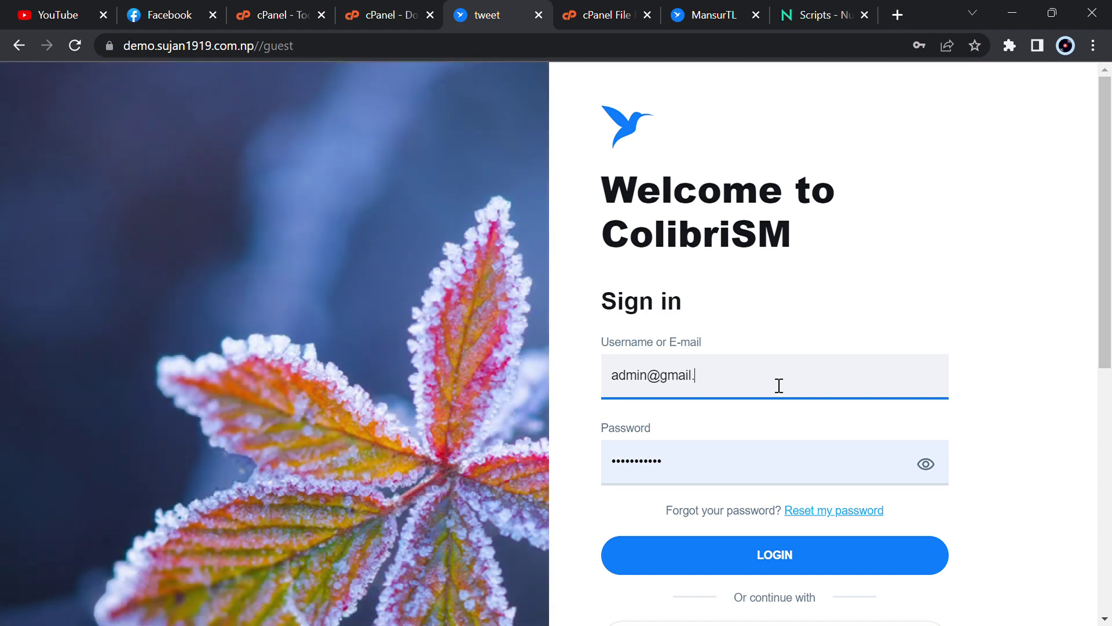
key(Tab)
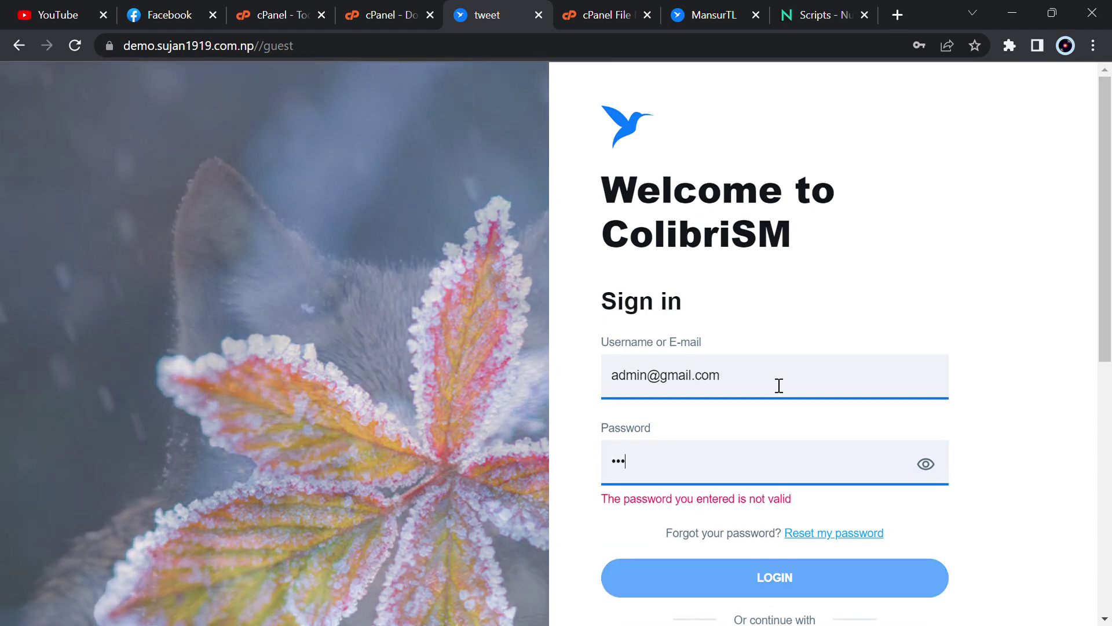
key(ctrl+a)
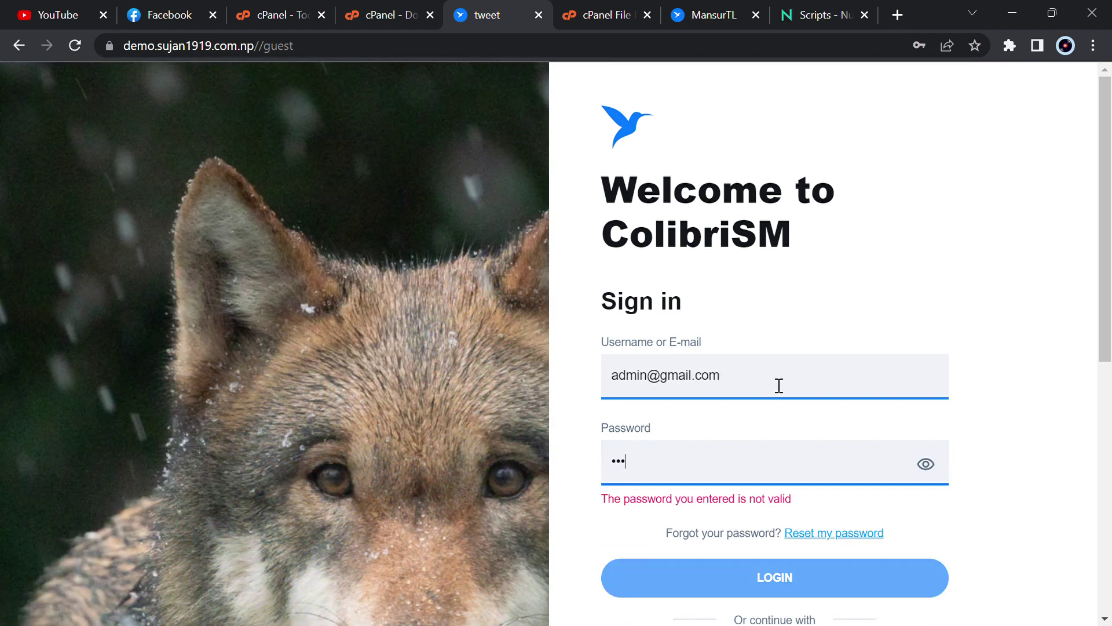
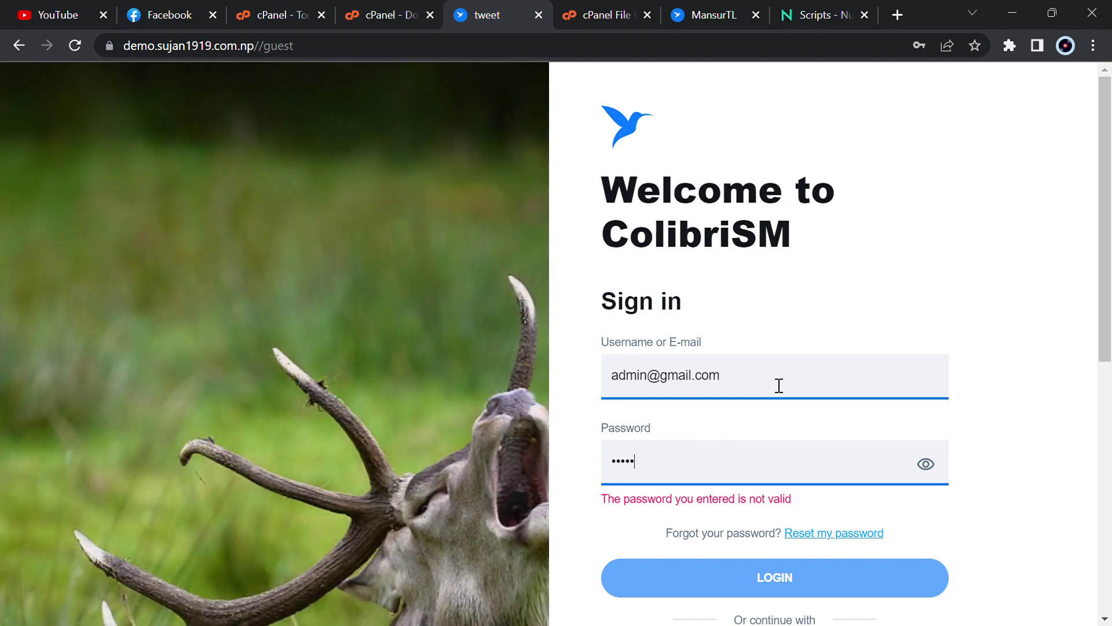
key(Return)
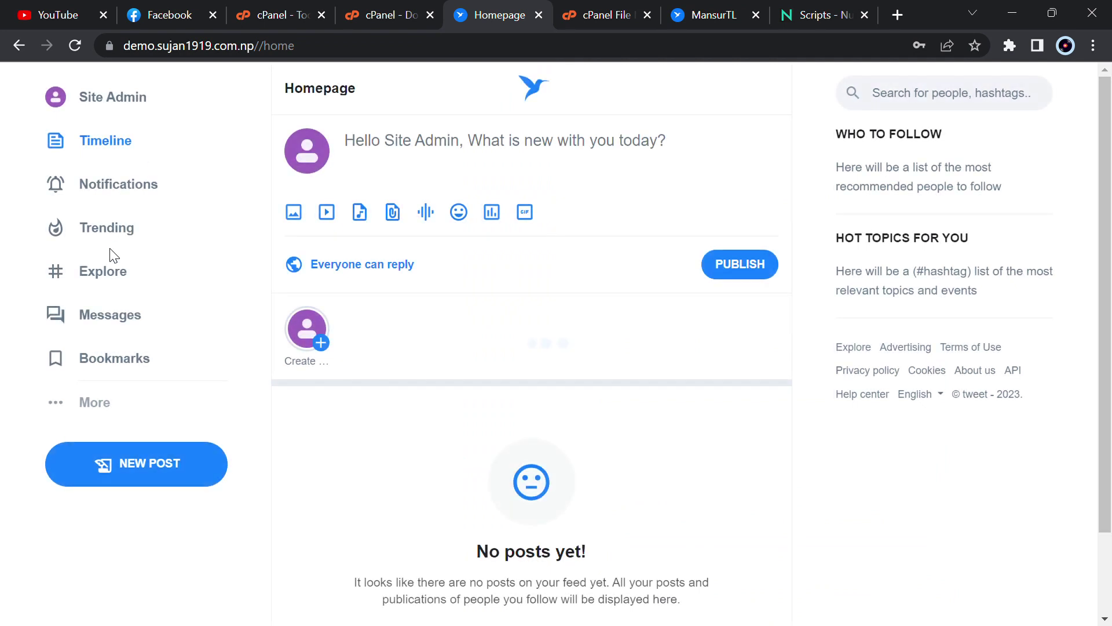
Step: Expand More, check the admin dashboard (one user, zero posts), and go back home
click(115, 403)
scroll(181, 400, down, 3)
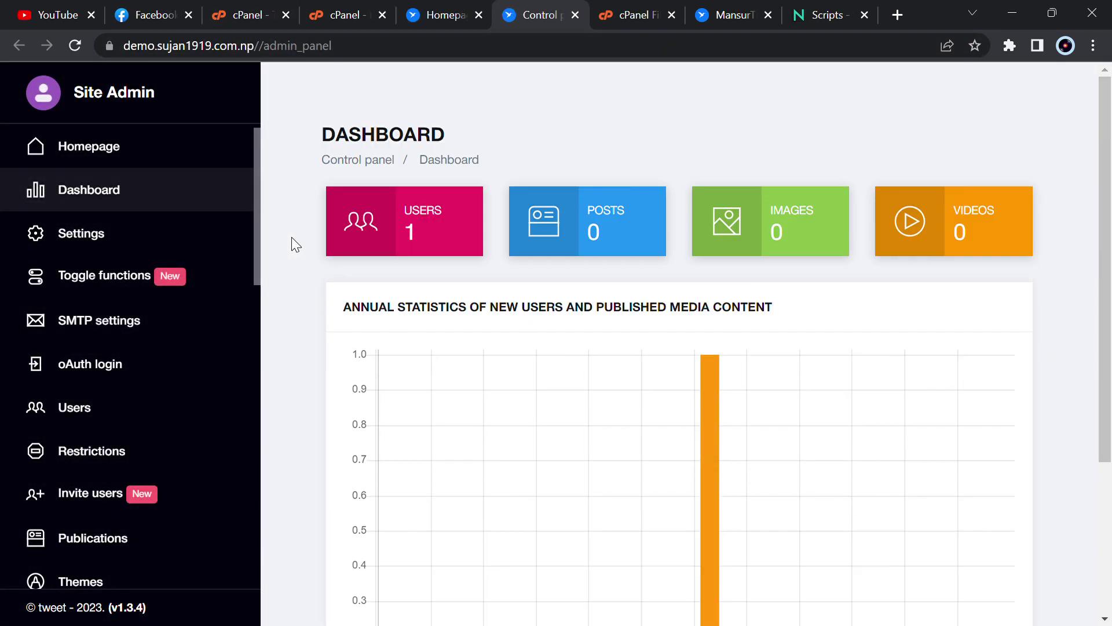
key(alt+Left)
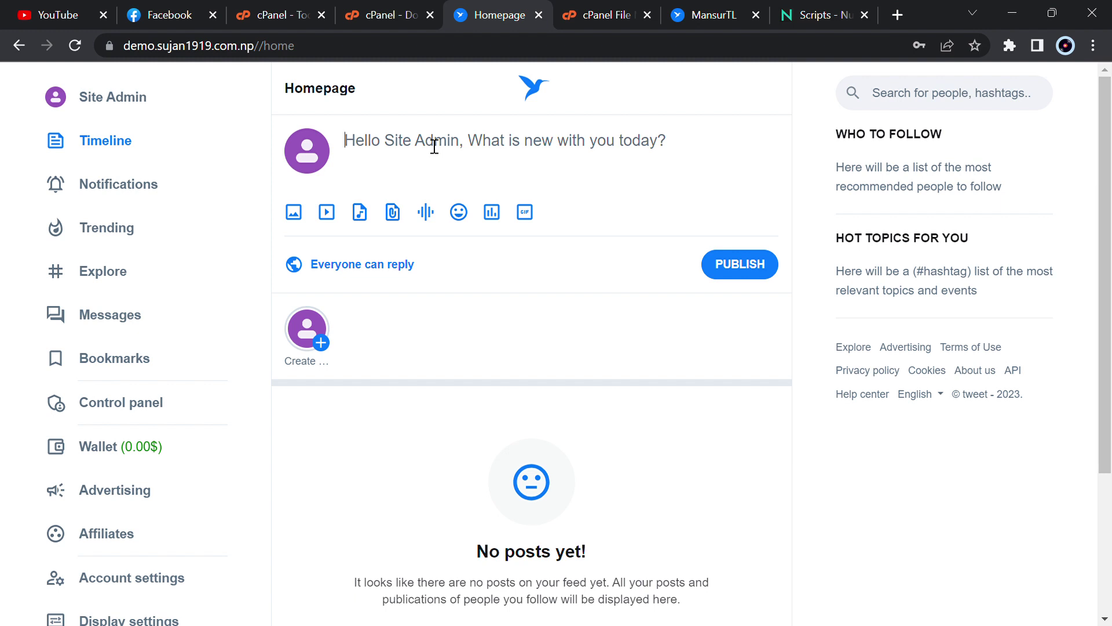
Step: Publish the post 'hello i am admin', then like and repost it
text(hello i )
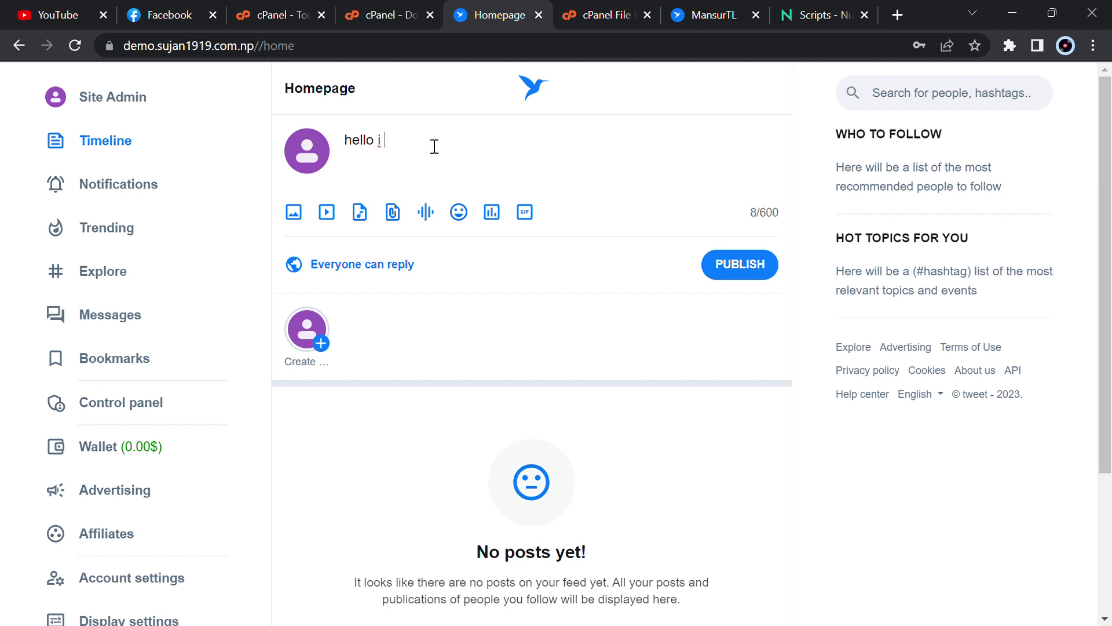
text(am admin)
click(716, 284)
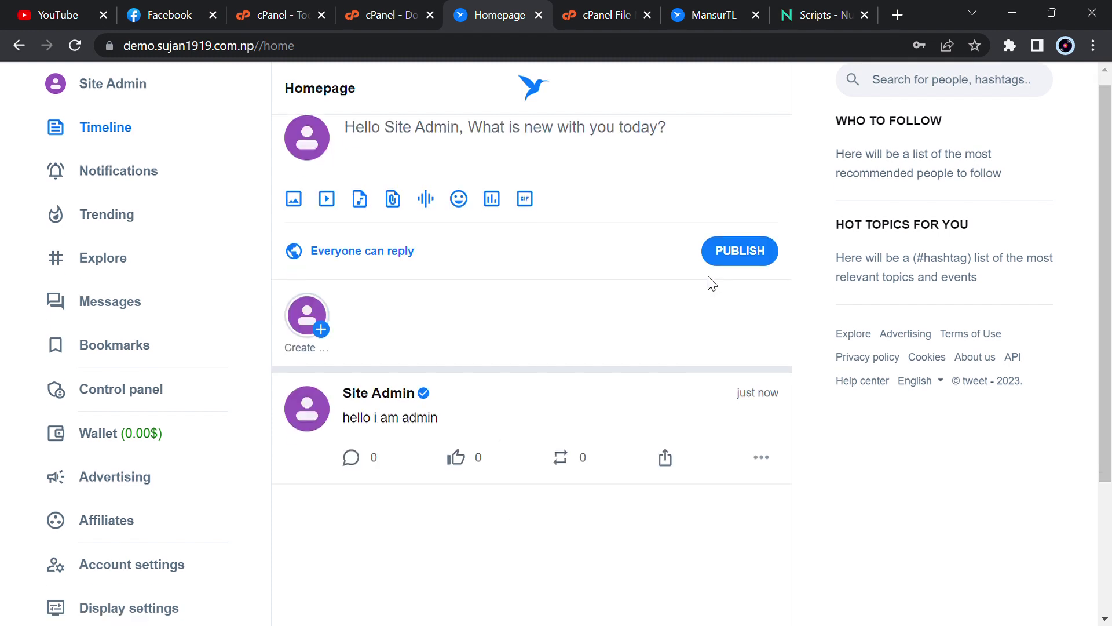
scroll(710, 281, down, 3)
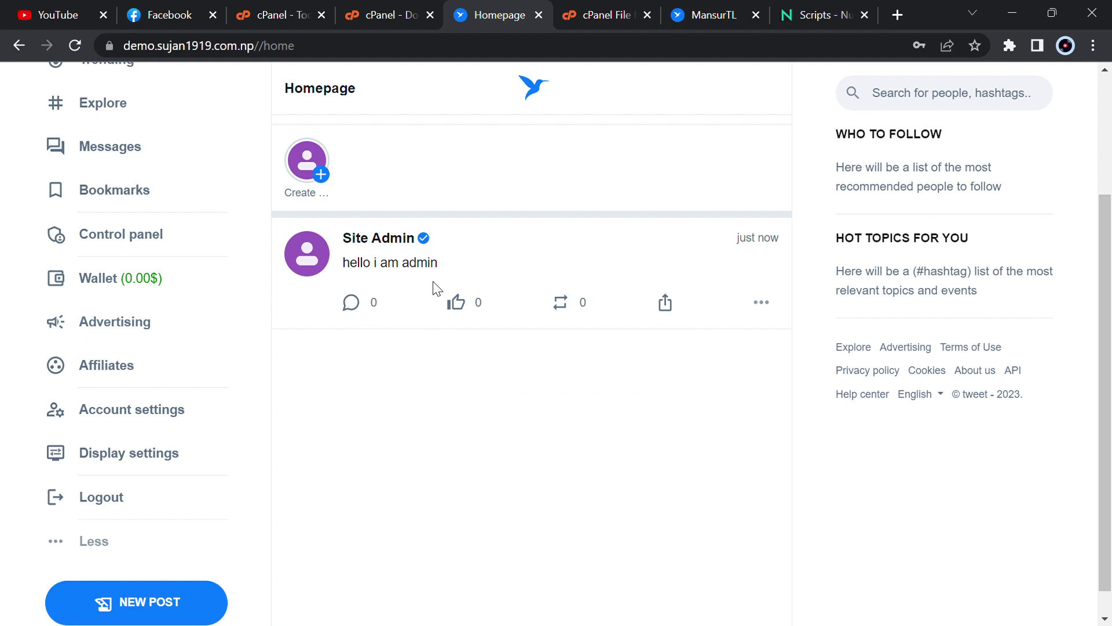
click(454, 307)
click(560, 304)
scroll(467, 334, up, 3)
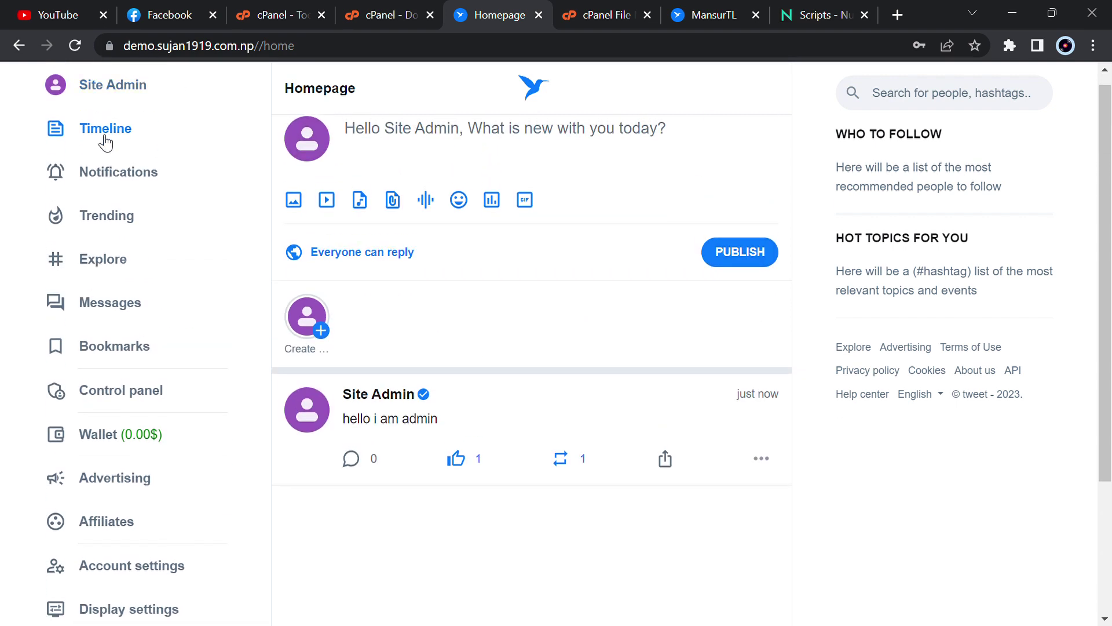
Step: Reload the timeline, open the hello post's thread page, then return to the homepage
click(114, 133)
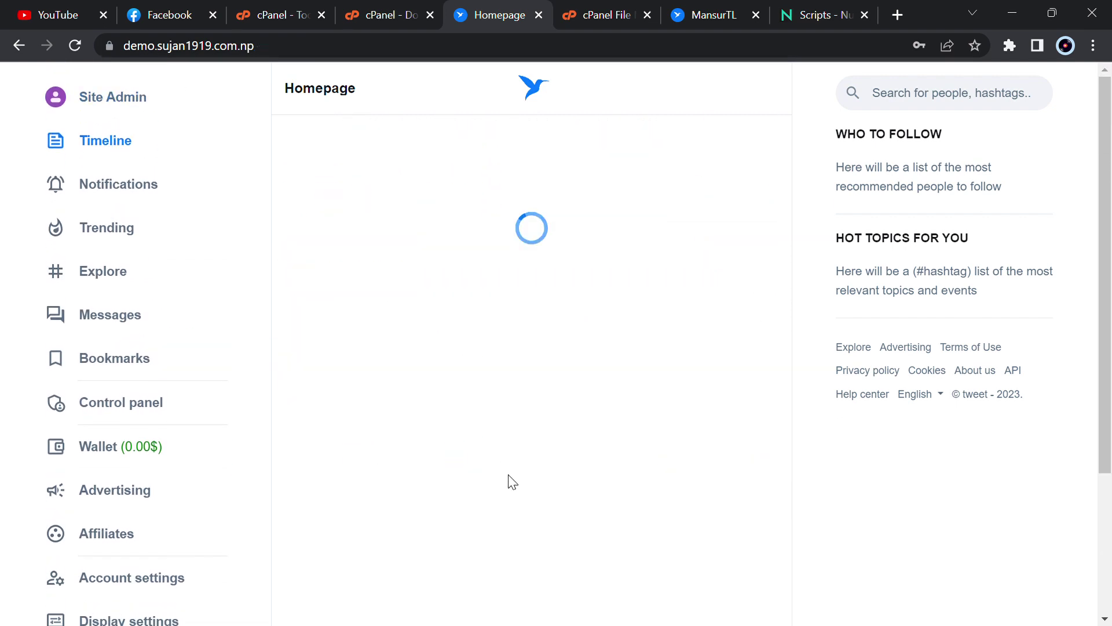
scroll(509, 479, down, 3)
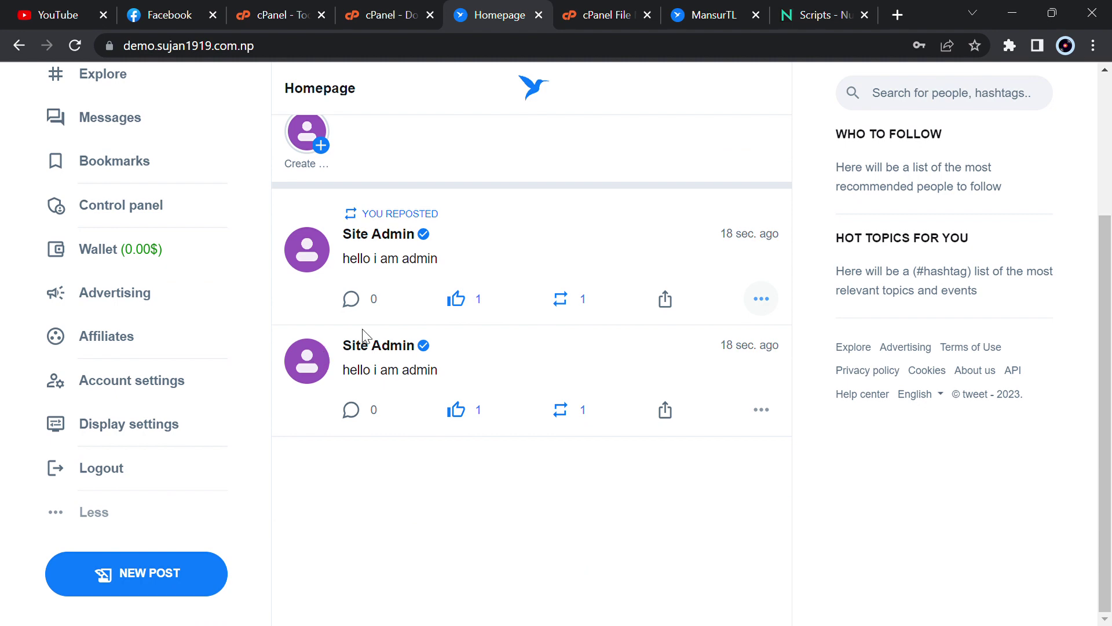
click(360, 298)
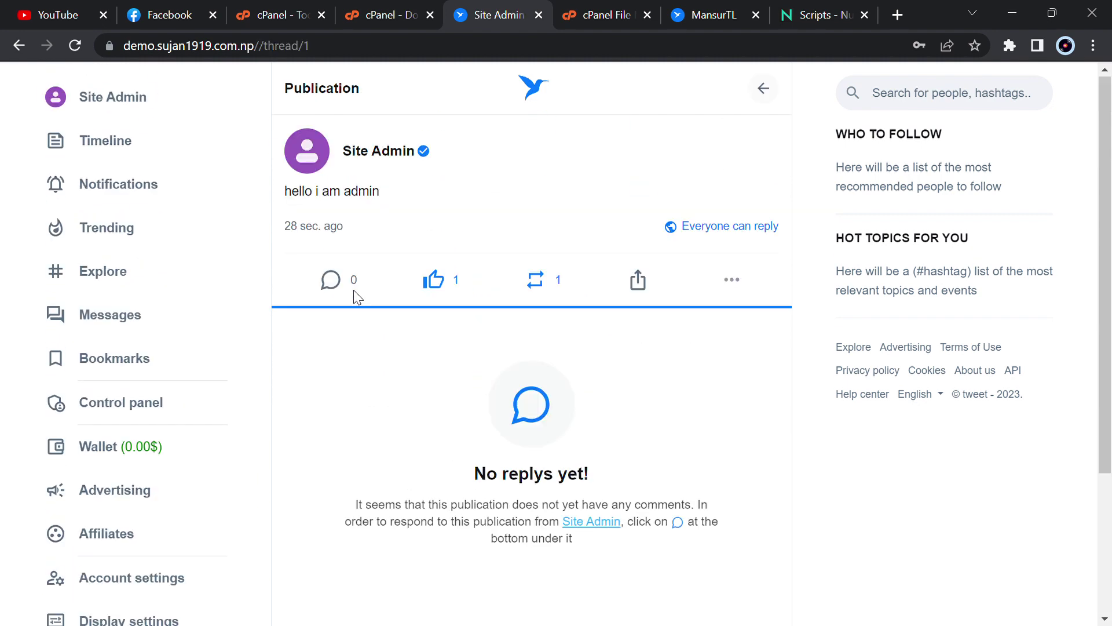
scroll(457, 352, down, 1)
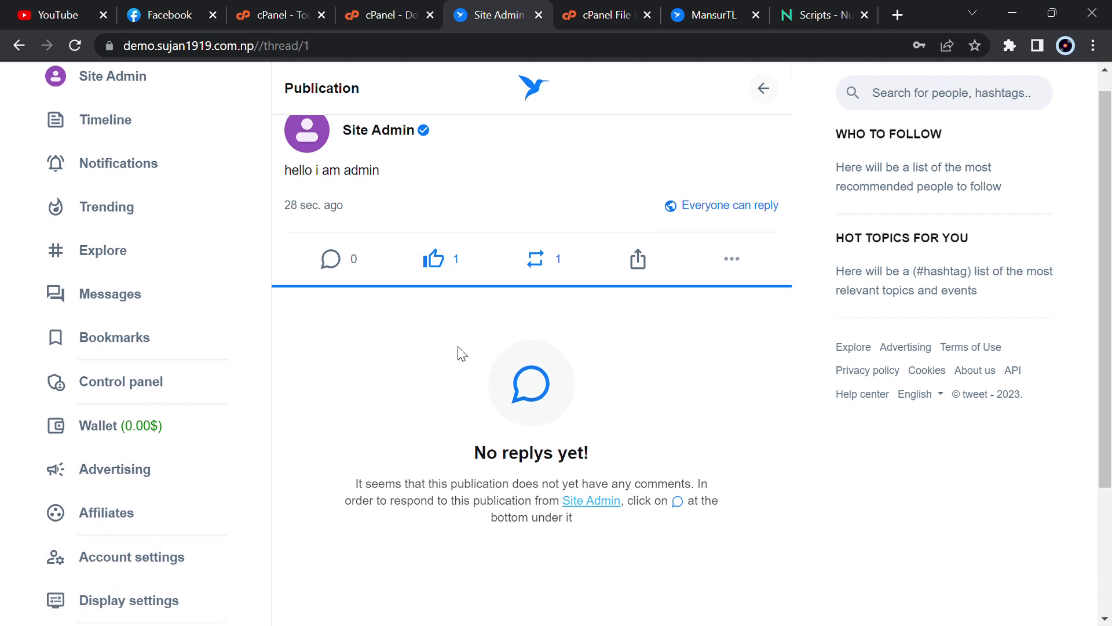
click(772, 93)
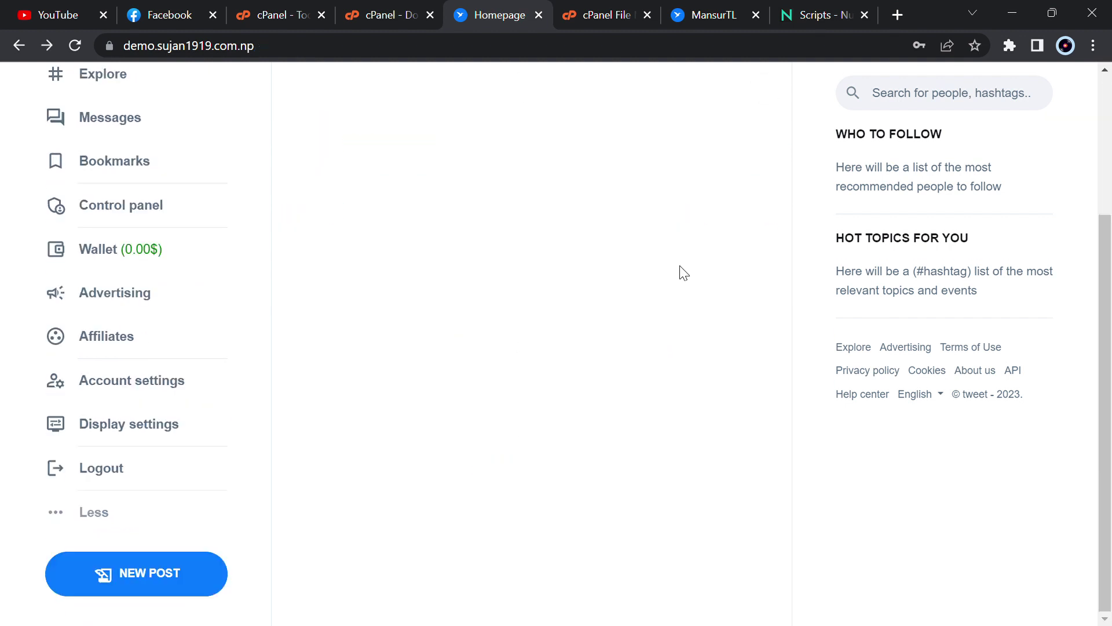